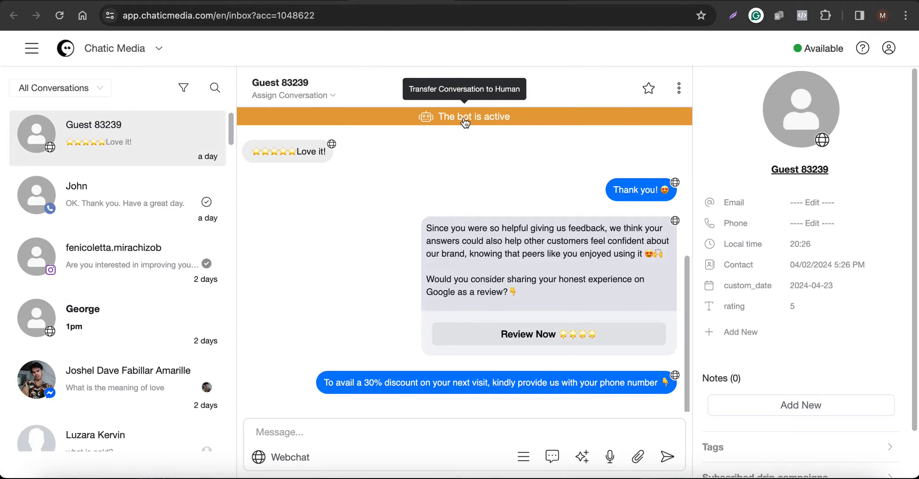
Step: Draft the message "hihi" in the open guest webchat conversation
left_click(296, 433)
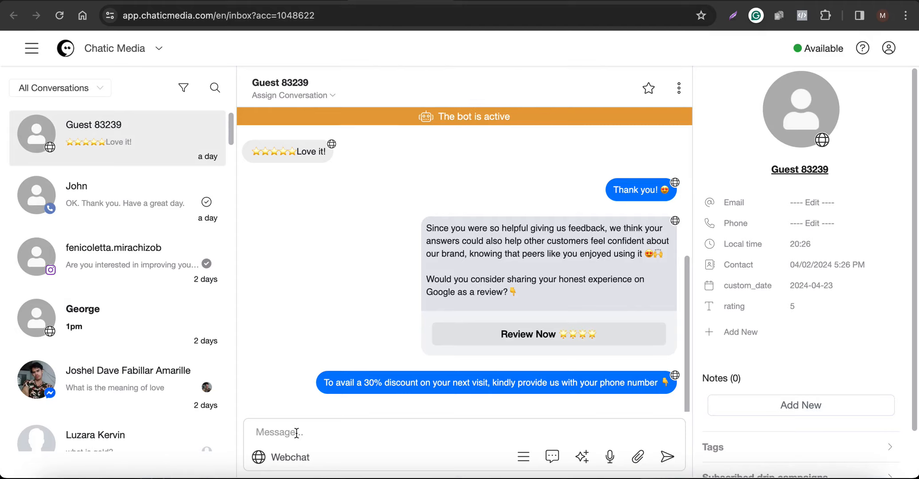
type("hihi")
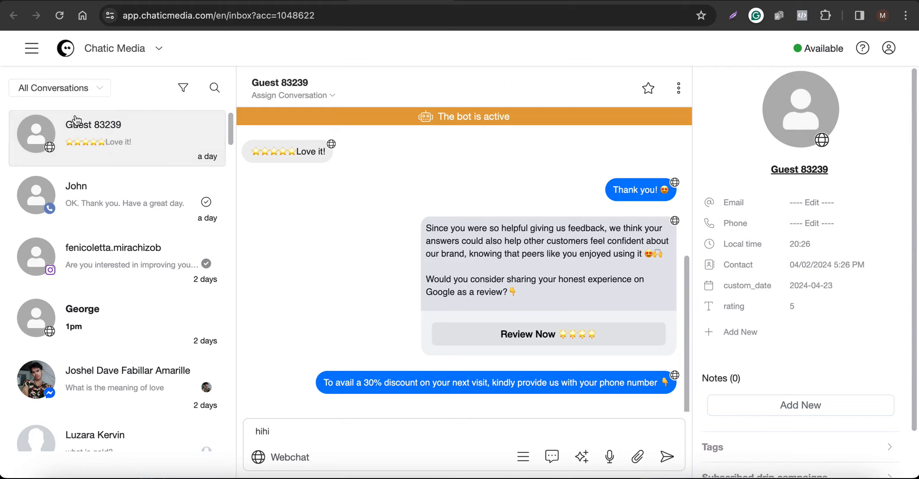
Step: Compare the inbox's Bot and Human conversation lists, leaving the conversation filter set to Bot
left_click(55, 91)
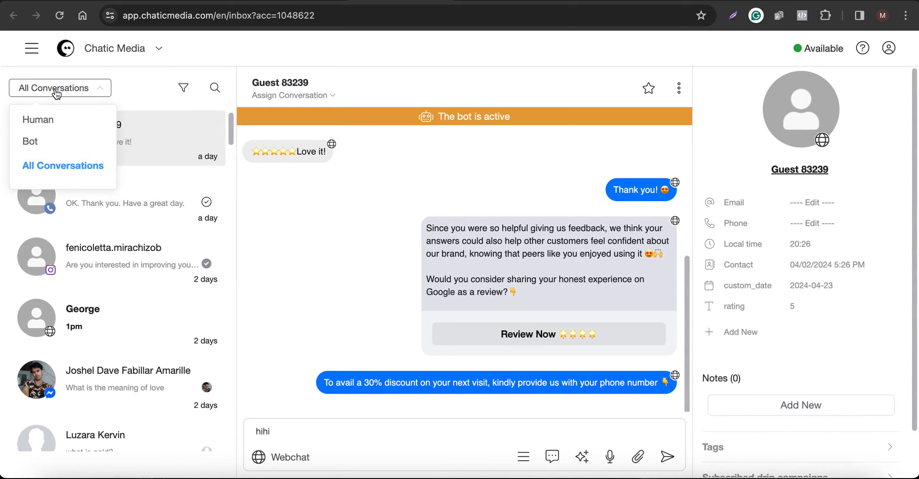
left_click(39, 144)
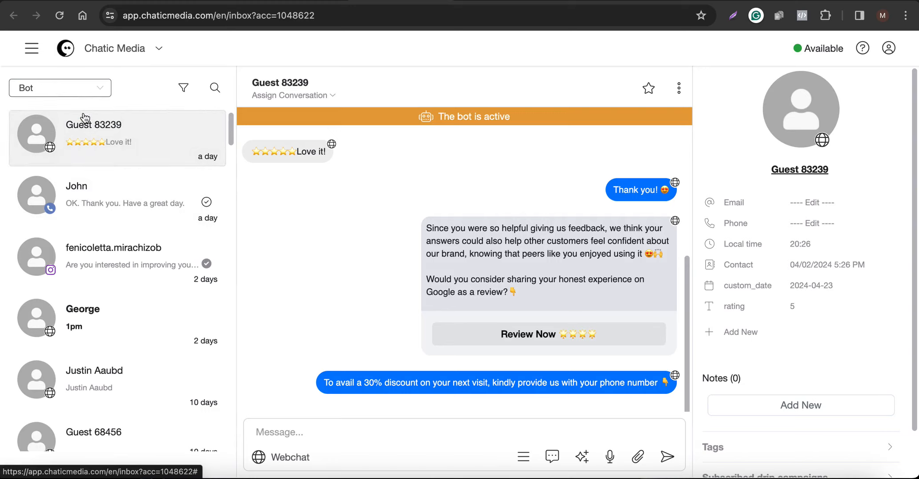
left_click(60, 89)
left_click(50, 126)
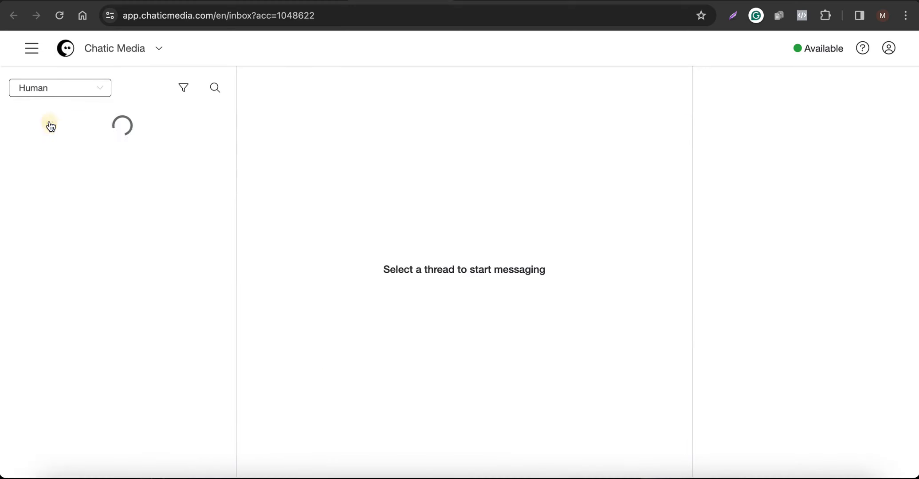
left_click(89, 89)
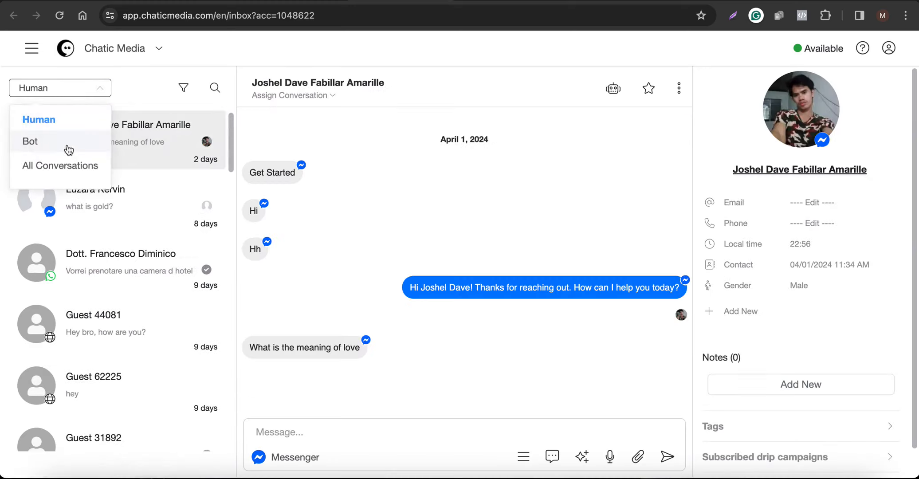
left_click(69, 150)
Step: Send "hihi" in the guest's webchat conversation so it transfers from the bot to a human
left_click(328, 437)
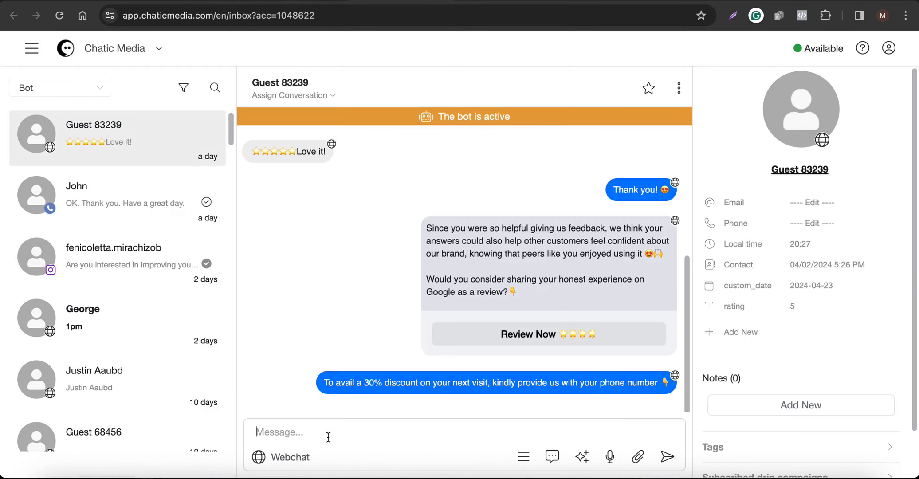
type("hihi")
left_click(480, 119)
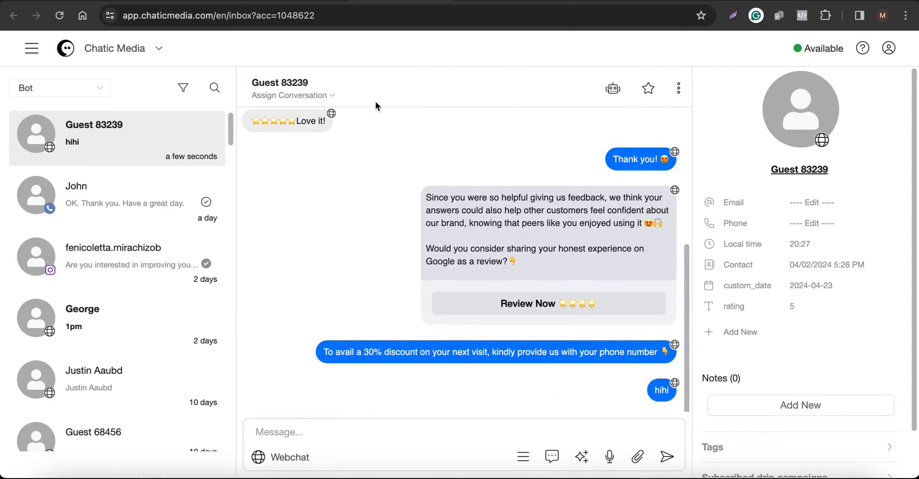
Step: Filter the inbox to Human conversations to check for the guest's webchat thread
left_click(62, 91)
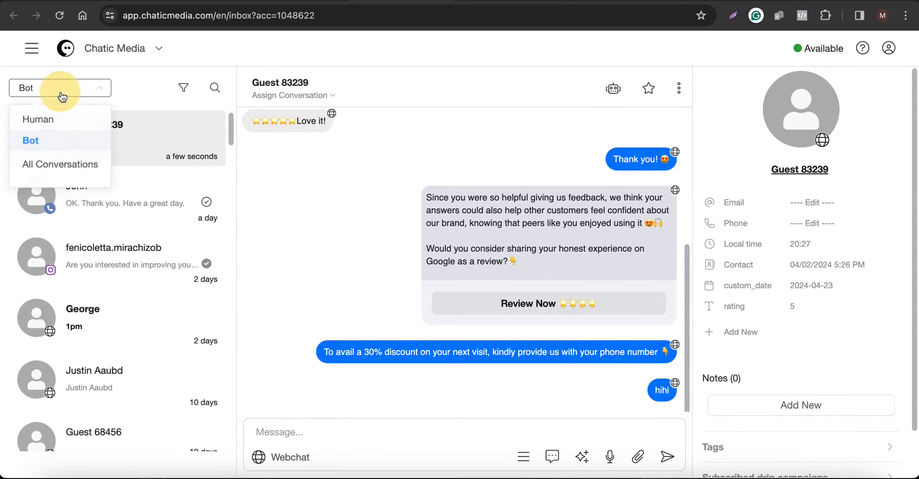
left_click(52, 129)
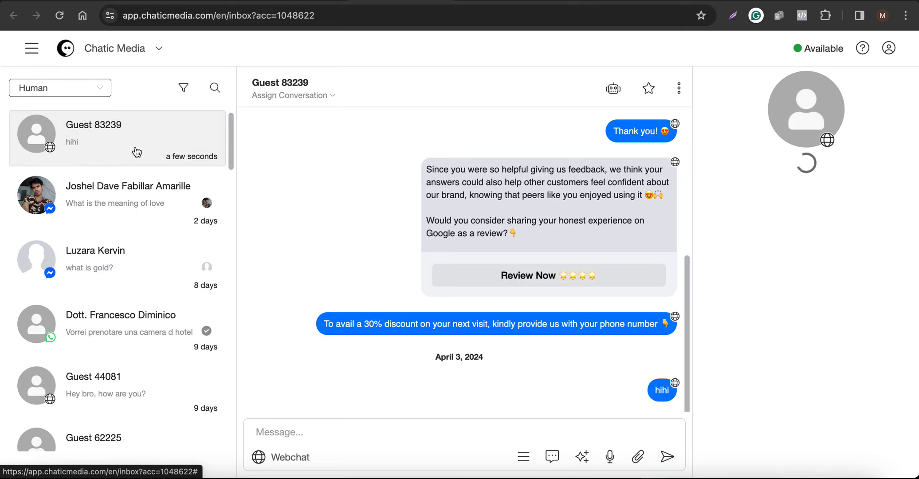
left_click(74, 89)
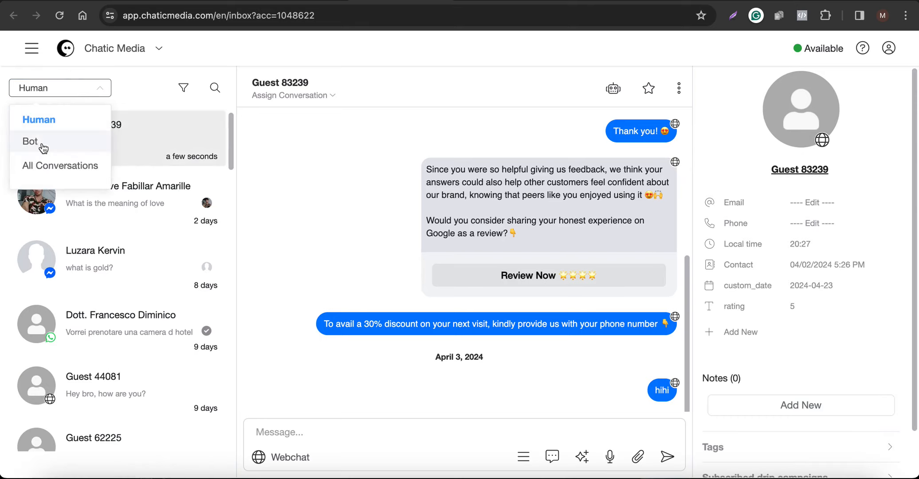
left_click(43, 145)
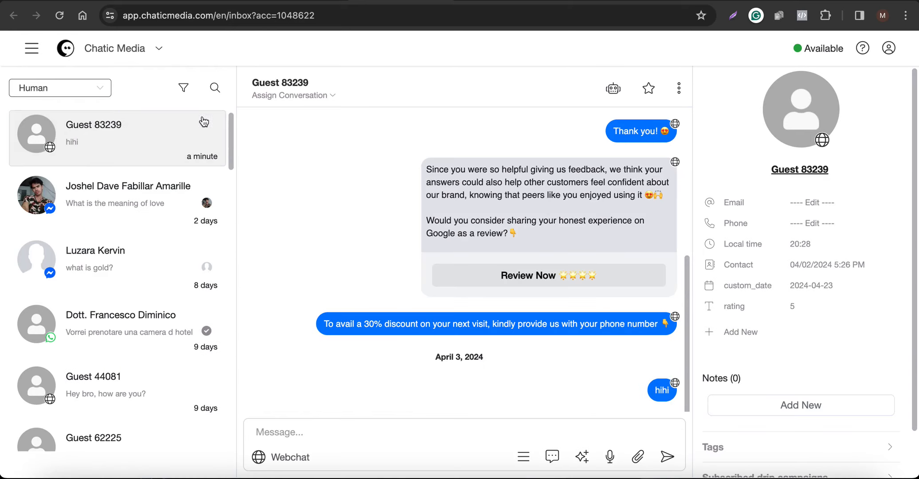
Step: Switch to the mirrored phone, open the message thread of the chaticmedia Instagram profile and send "Hi"
left_click(198, 1)
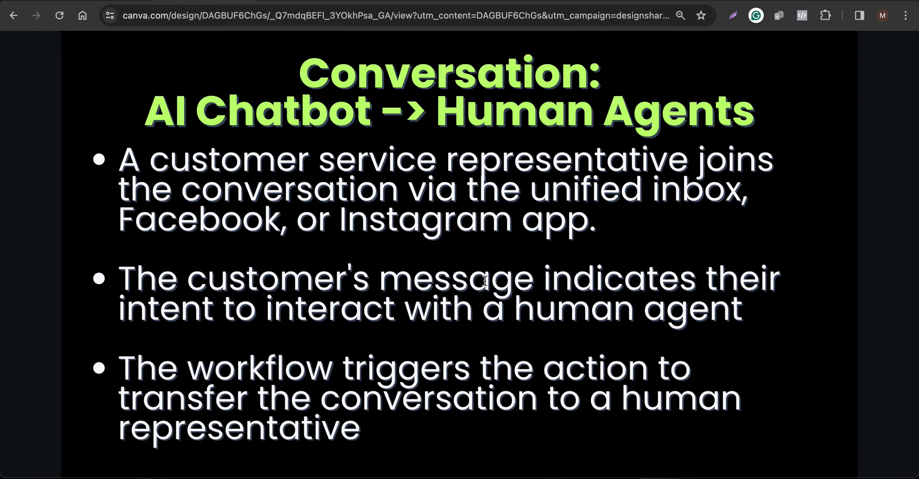
left_click(801, 474)
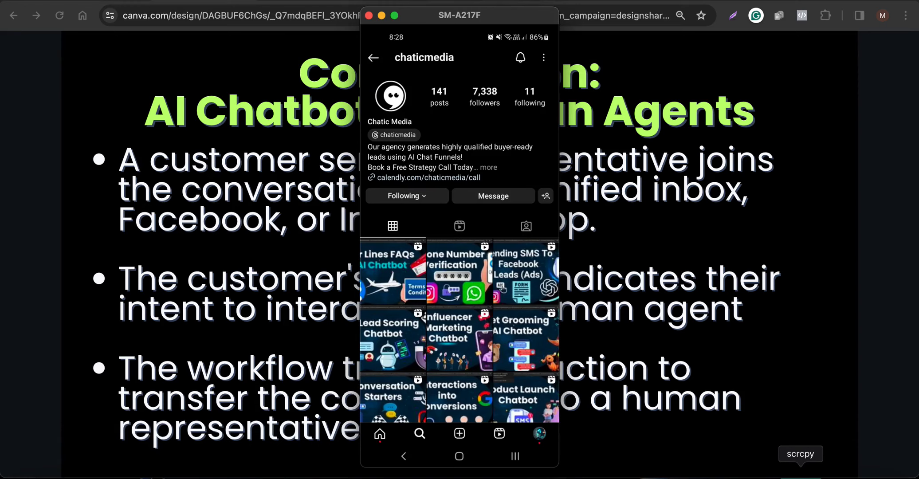
left_click(494, 196)
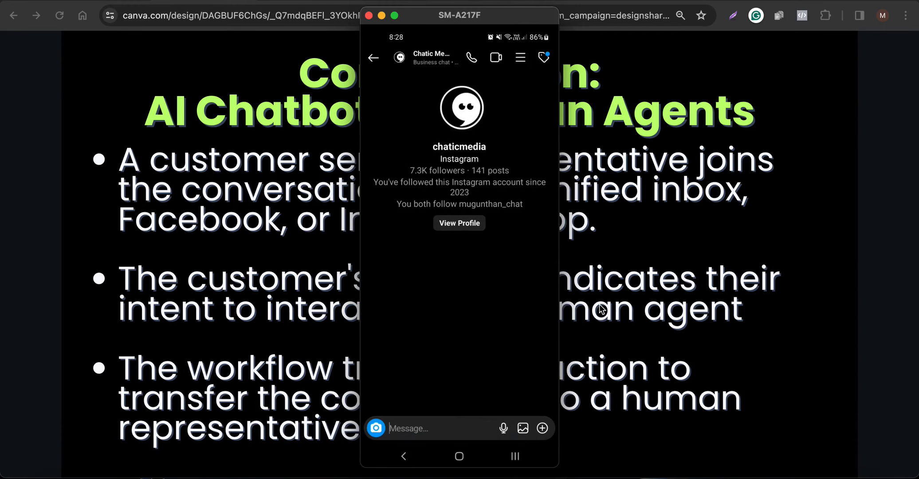
type("Hi")
key("Return")
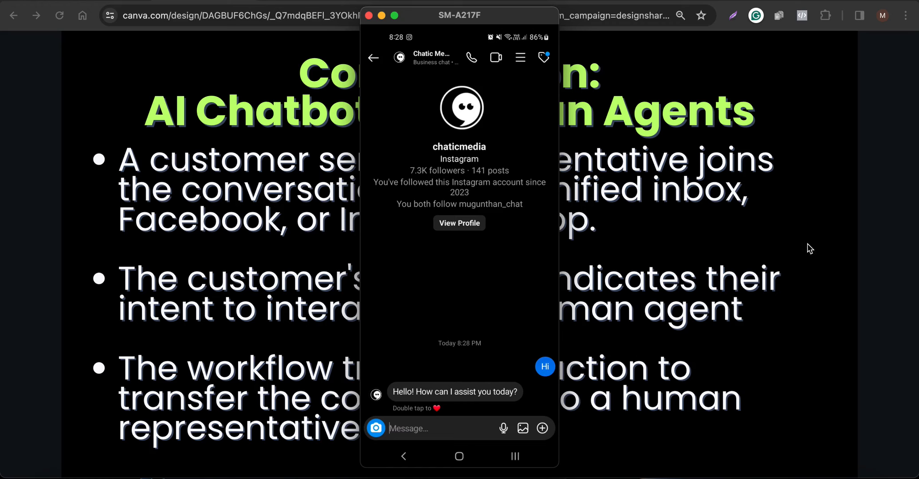
left_click(878, 251)
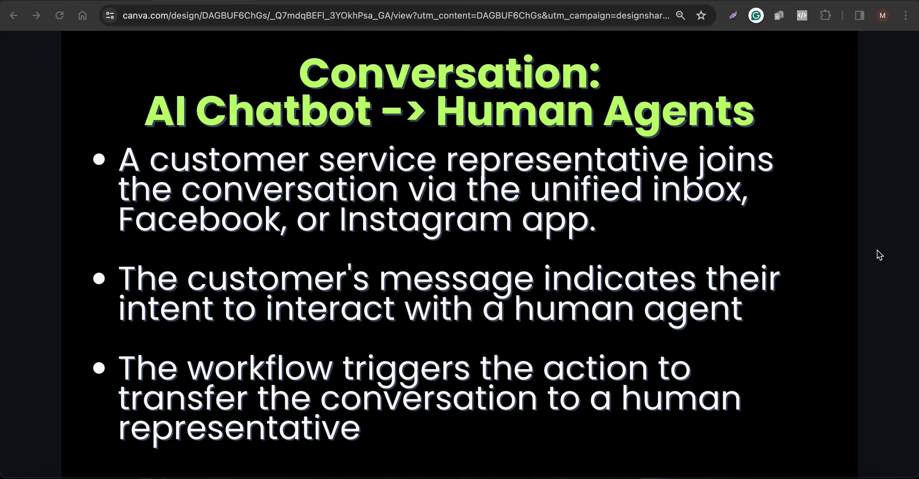
Step: Return to the Chatic Media inbox, show All Conversations and reply "A" in the new Instagram test conversation
left_click(381, 3)
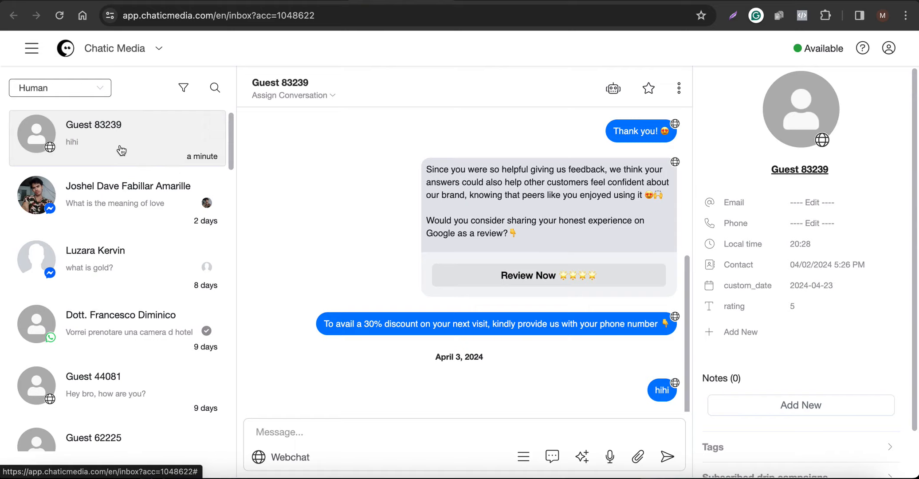
left_click(76, 89)
left_click(44, 165)
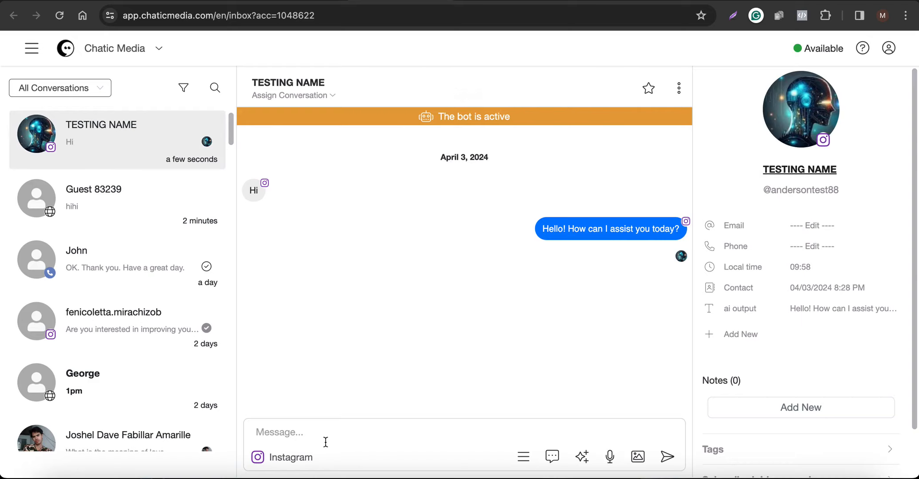
left_click(265, 432)
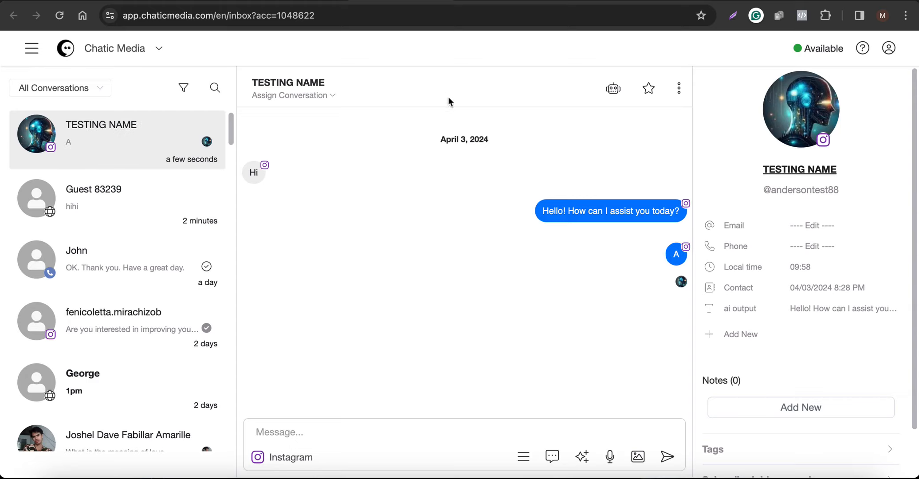
Step: Find the Instagram test conversation among Human conversations, hand it back to the bot and filter the inbox to Bot
left_click(66, 88)
left_click(52, 123)
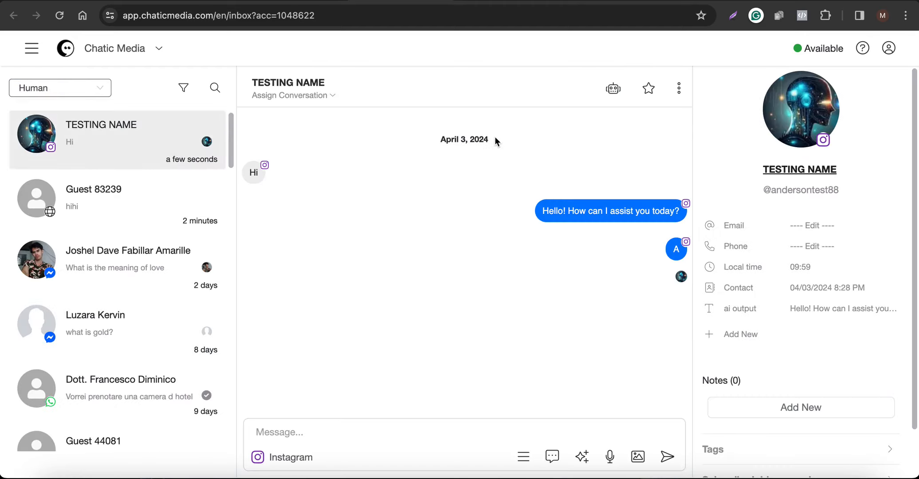
left_click(614, 90)
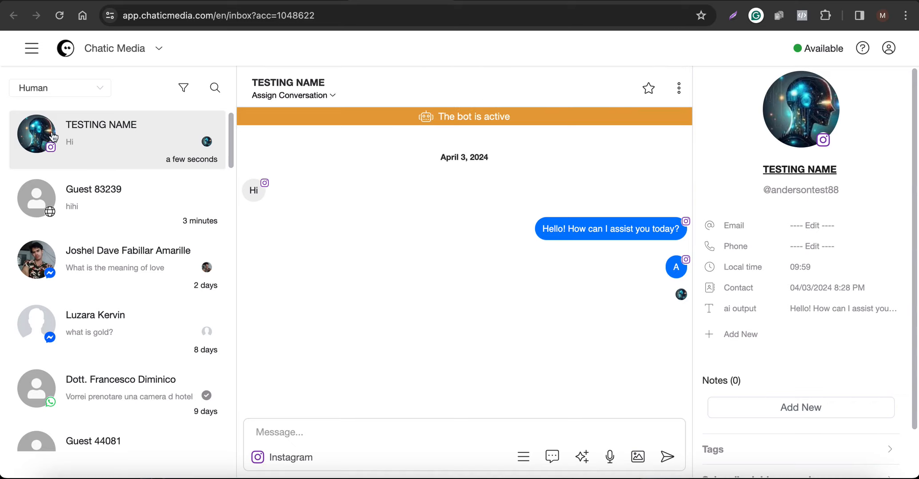
left_click(59, 86)
left_click(46, 149)
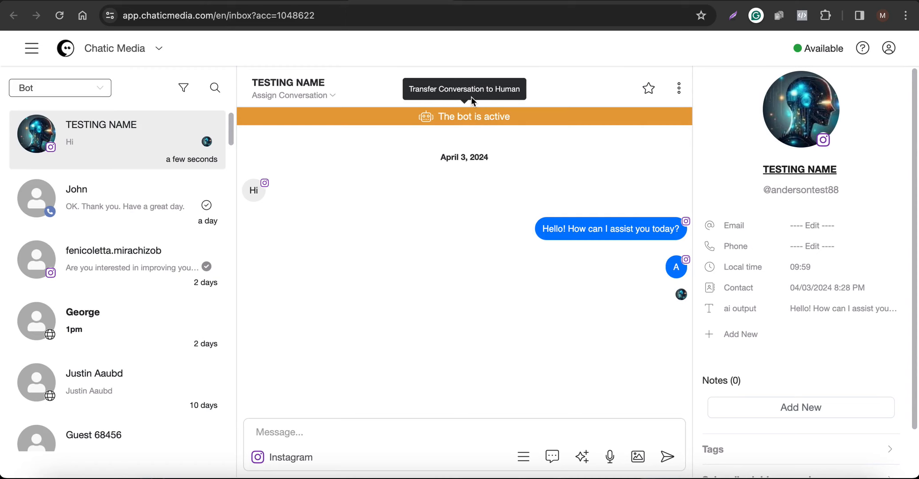
Step: Review the Canva slide on chatbot-to-human transfers and the bot's reply in the Instagram test conversation
left_click(198, 2)
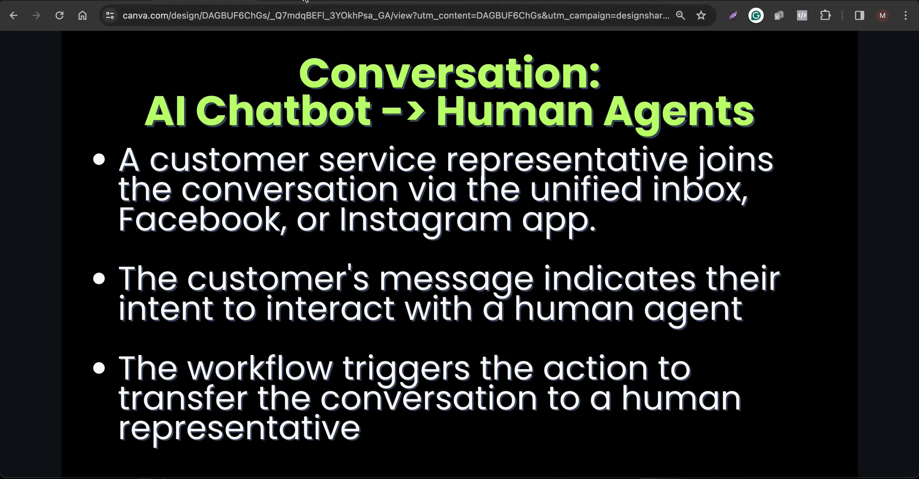
left_click(284, 4)
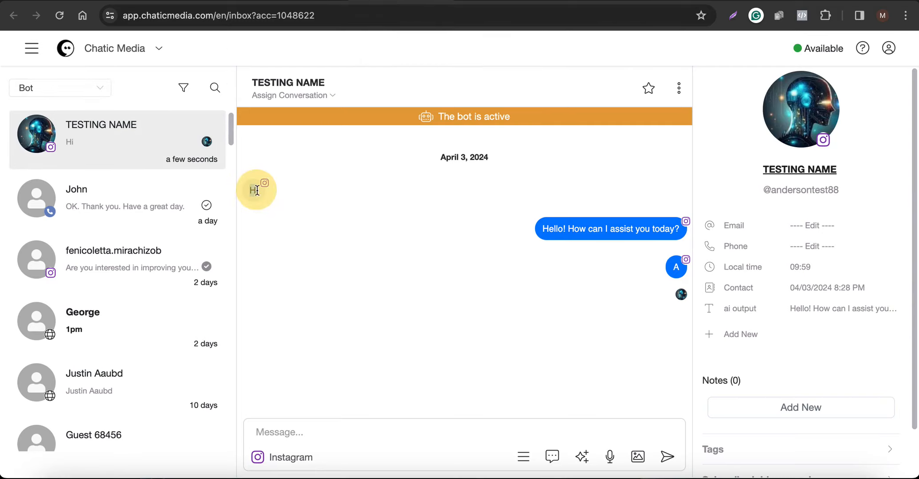
left_click_drag(543, 229, 694, 230)
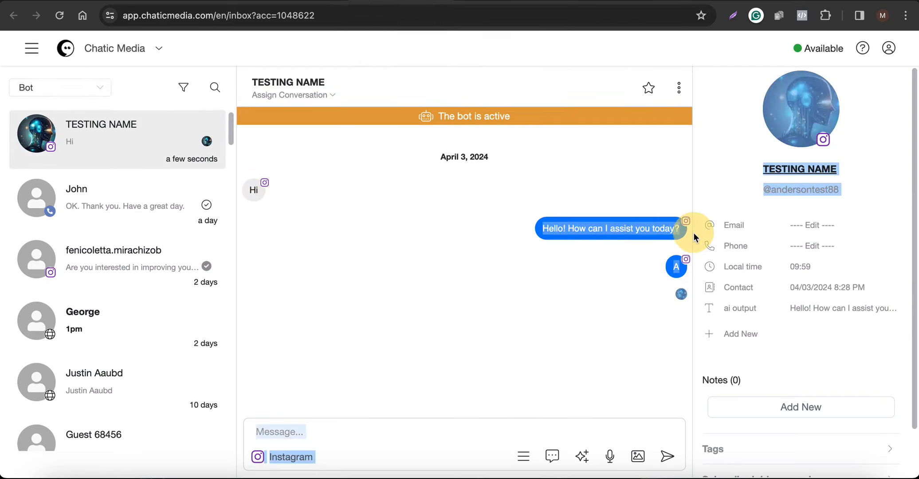
Step: Open the "AI Default Reply With Auto-Human Transfer" flow and examine its starting OpenAI message block
left_click(544, 282)
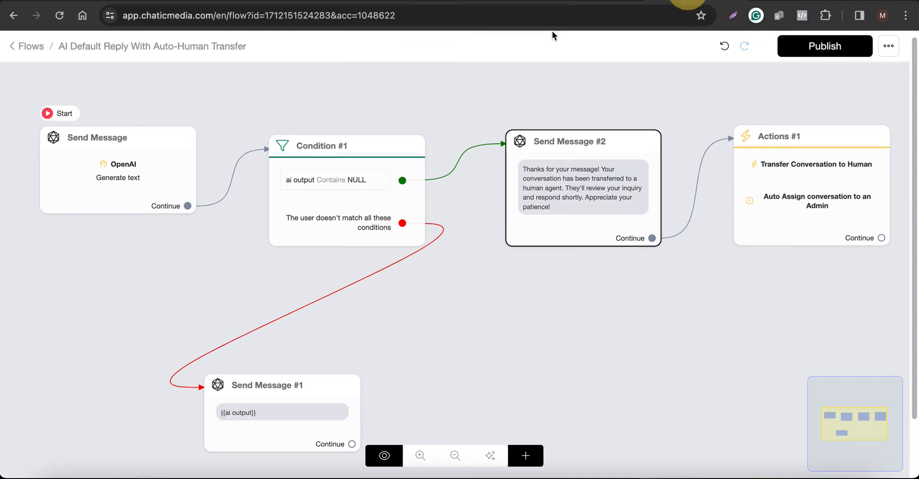
mouse_move(133, 182)
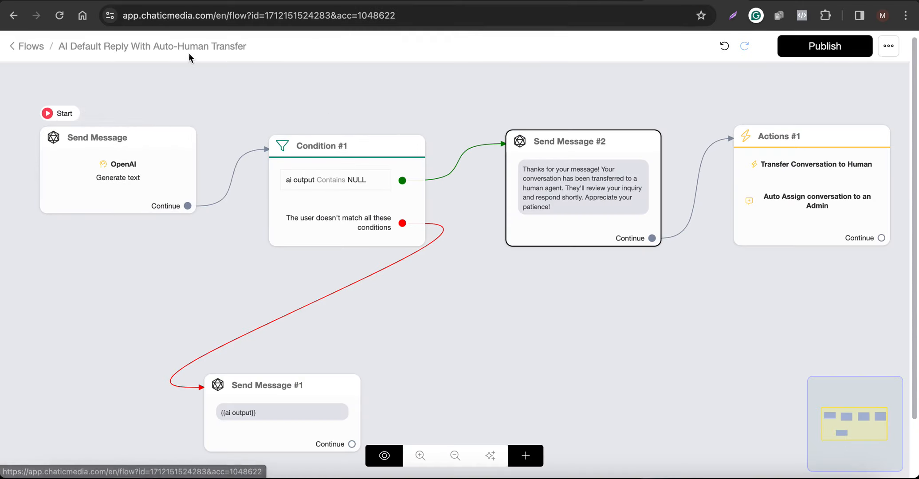
mouse_move(148, 135)
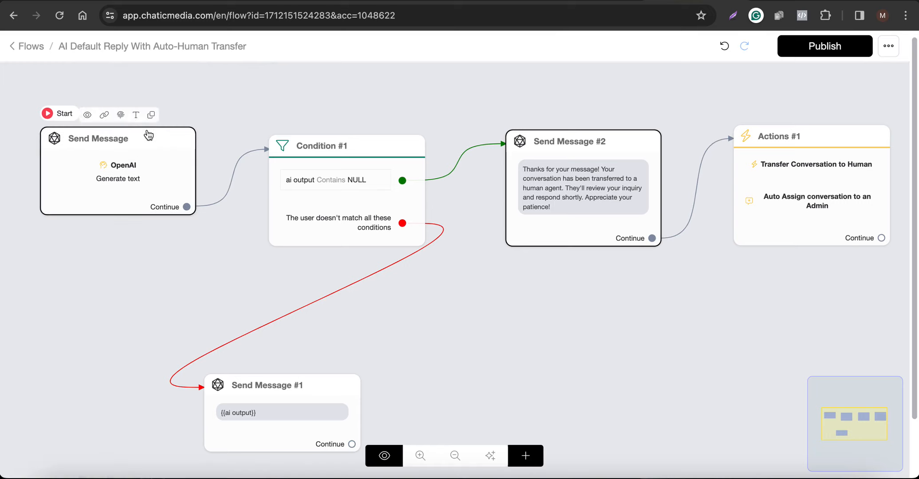
Step: Review the OpenAI ChatGPT, Google Gemini and Claude integration options in the account settings, ending at the general settings
left_click(488, 1)
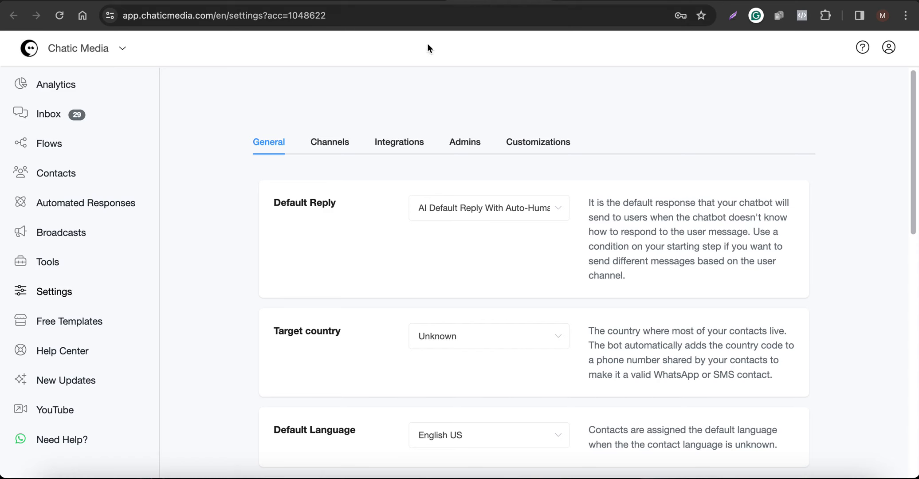
left_click(392, 142)
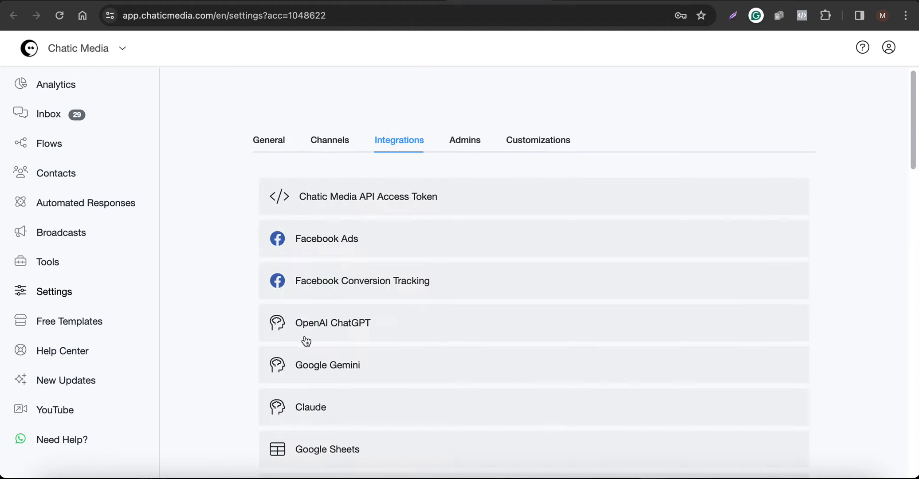
left_click(319, 340)
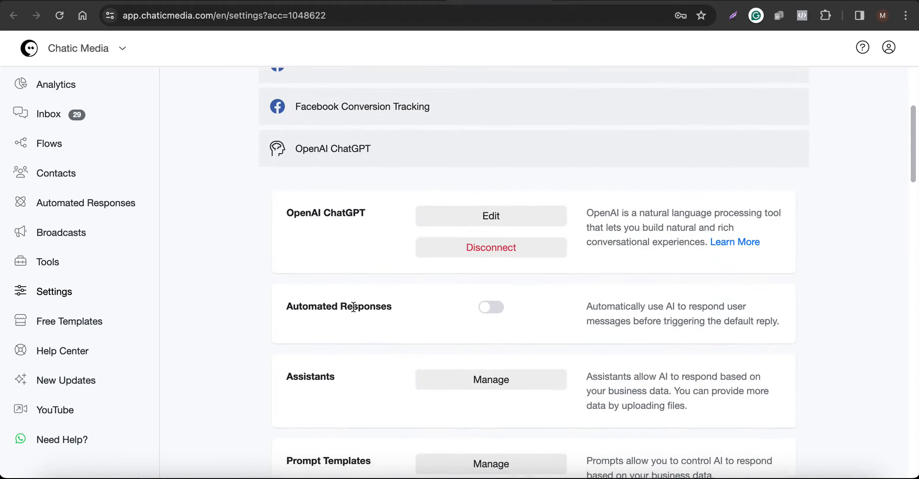
scroll(354, 307, "down", 6)
left_click(334, 361)
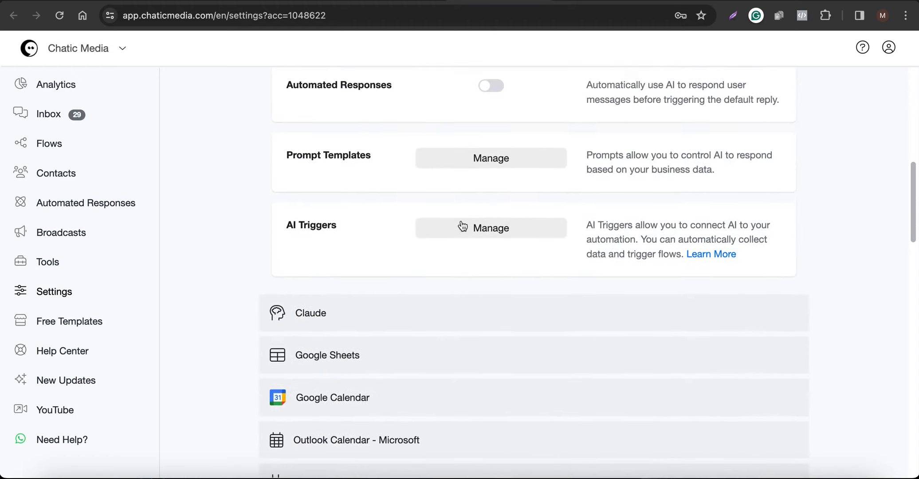
left_click(384, 311)
scroll(533, 270, "up", 4)
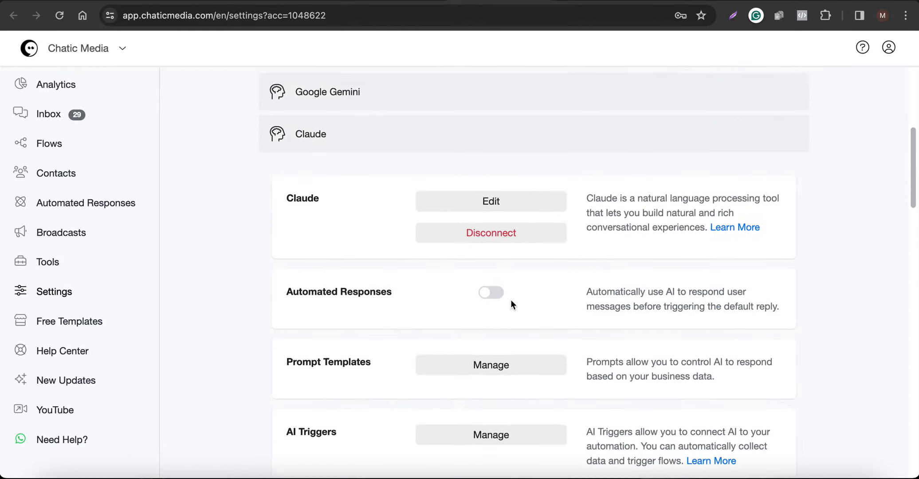
scroll(511, 300, "up", 6)
left_click(266, 146)
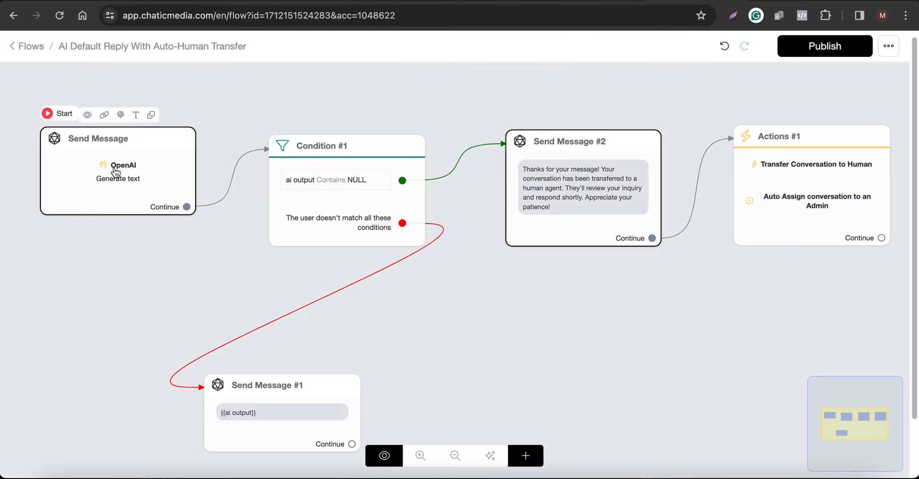
Step: Open the OpenAI block in the flow's starting message and examine its AI Triggers setting
left_click(281, 199)
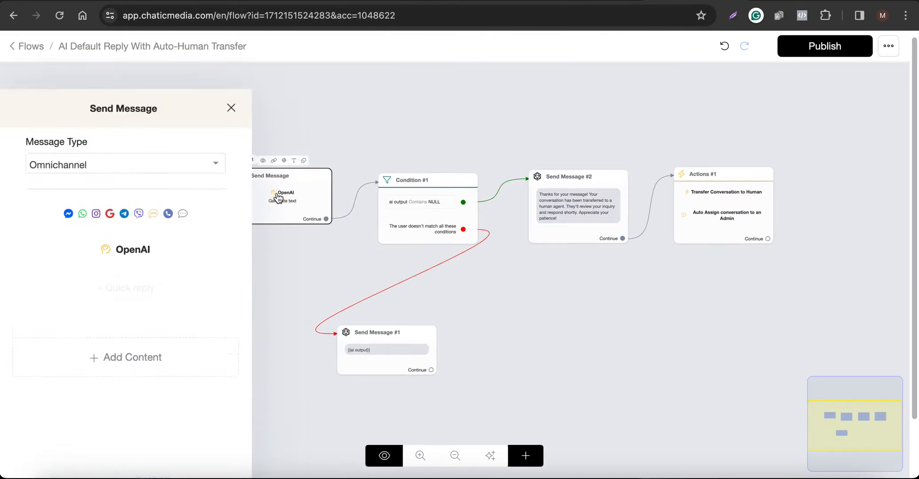
left_click(88, 226)
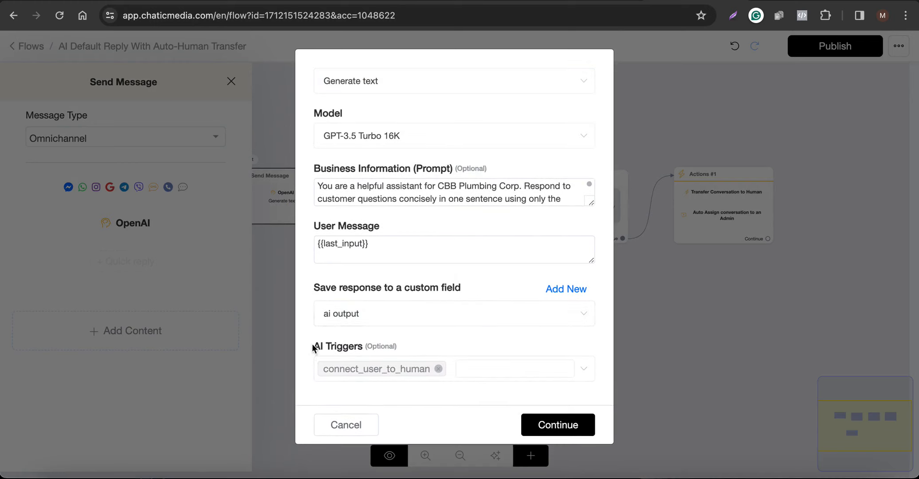
left_click_drag(311, 345, 402, 346)
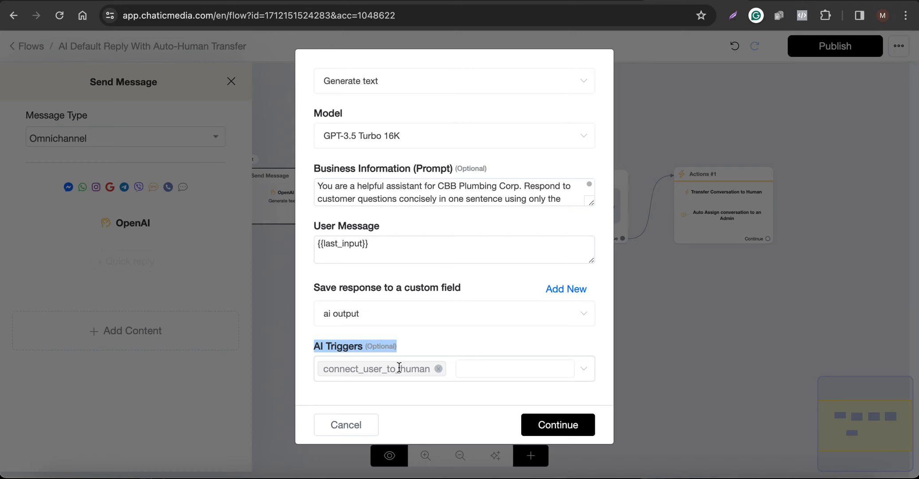
Step: Check the Instagram test conversation in the inbox against the connect_user_to_human trigger in the flow
left_click(382, 1)
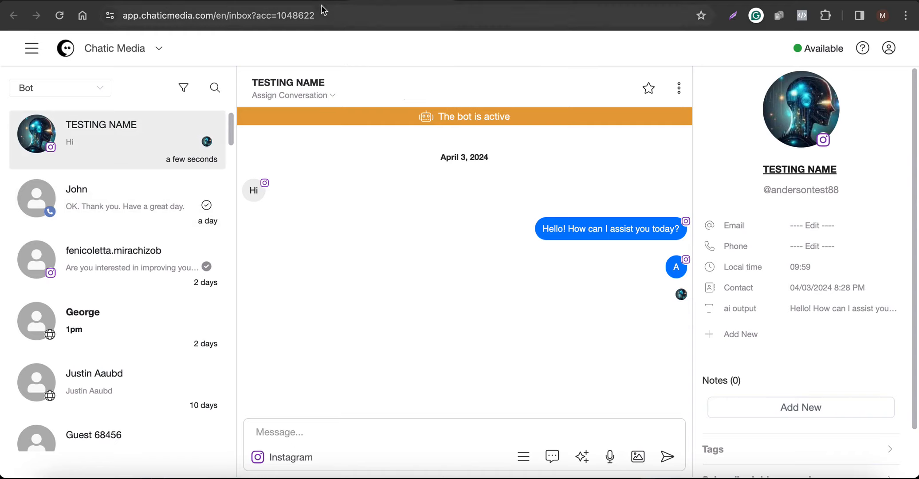
left_click(710, 5)
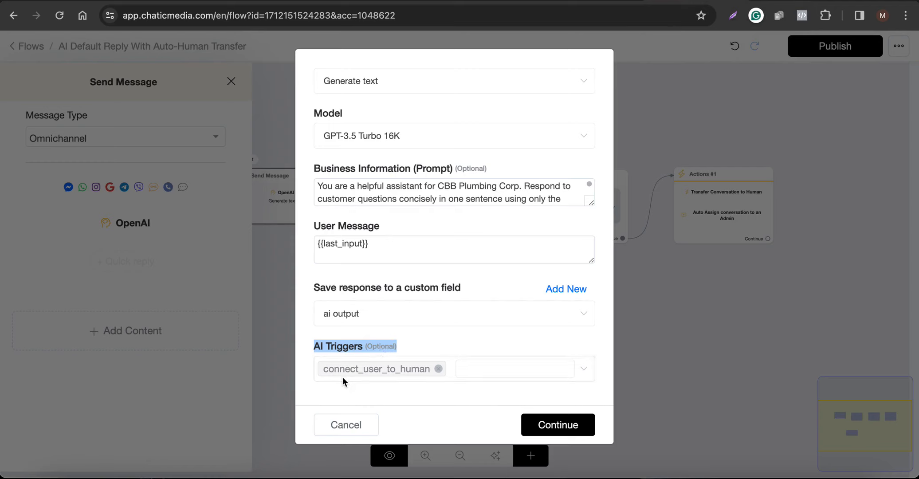
left_click(468, 2)
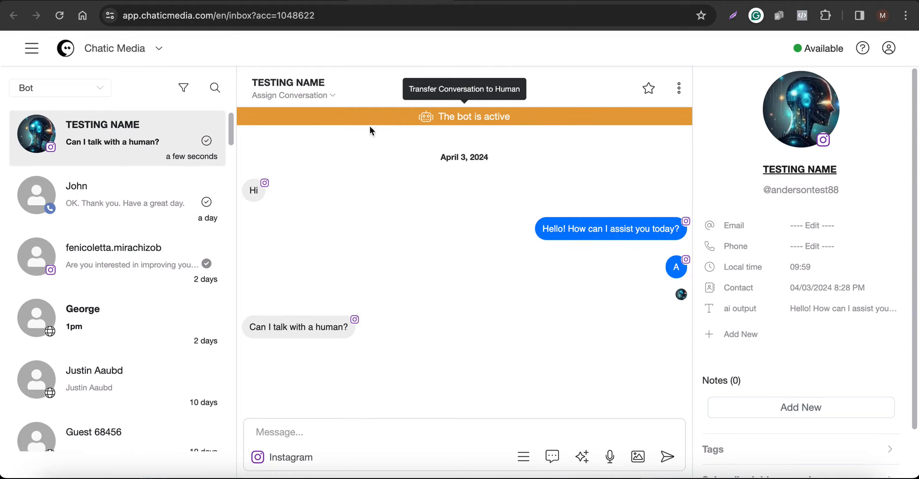
Step: Transfer the Instagram test conversation to a human and filter the inbox to Human
left_click(402, 122)
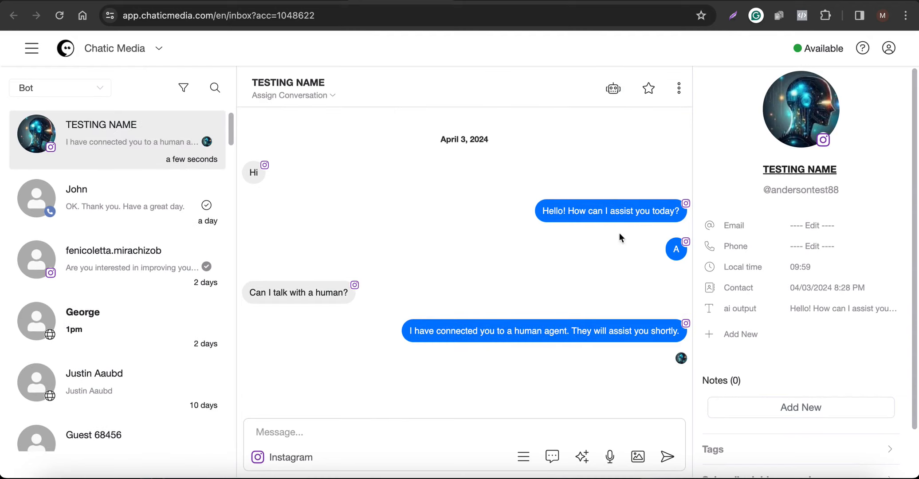
left_click(72, 93)
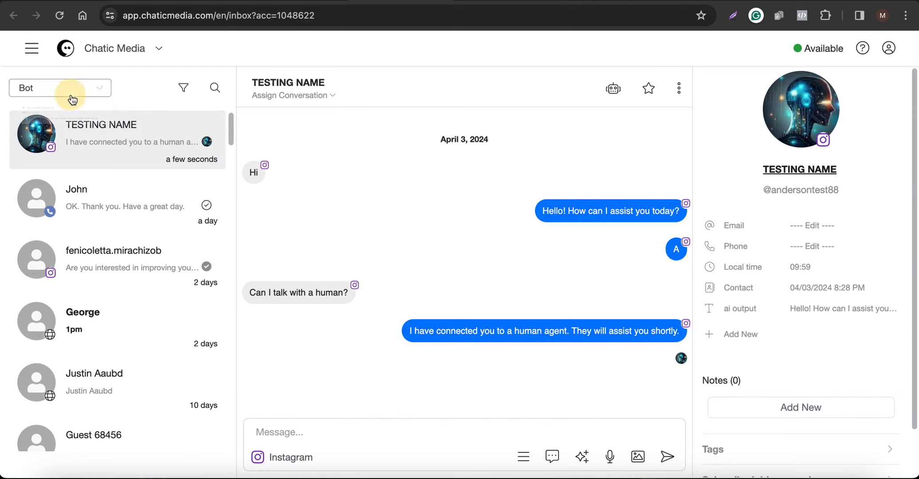
left_click(55, 125)
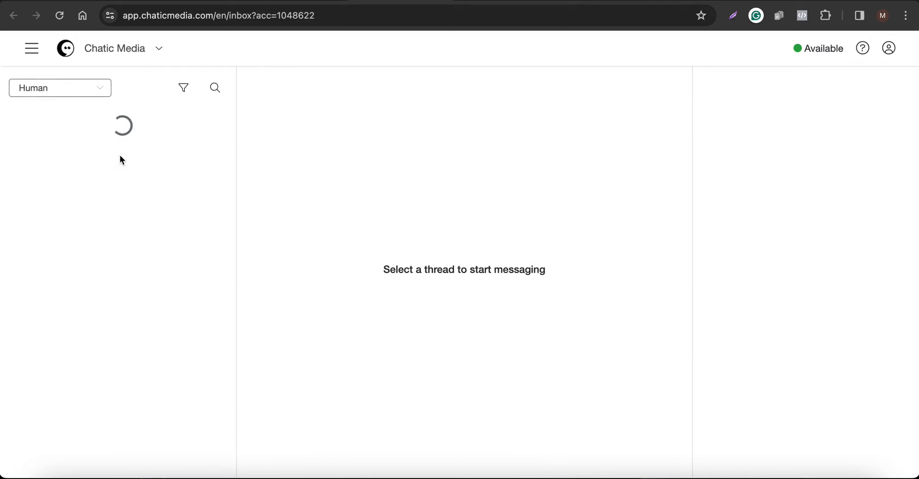
Step: Compare the inbox lists by filtering to Bot and returning the filter to Human
left_click(76, 87)
left_click(40, 146)
left_click(76, 88)
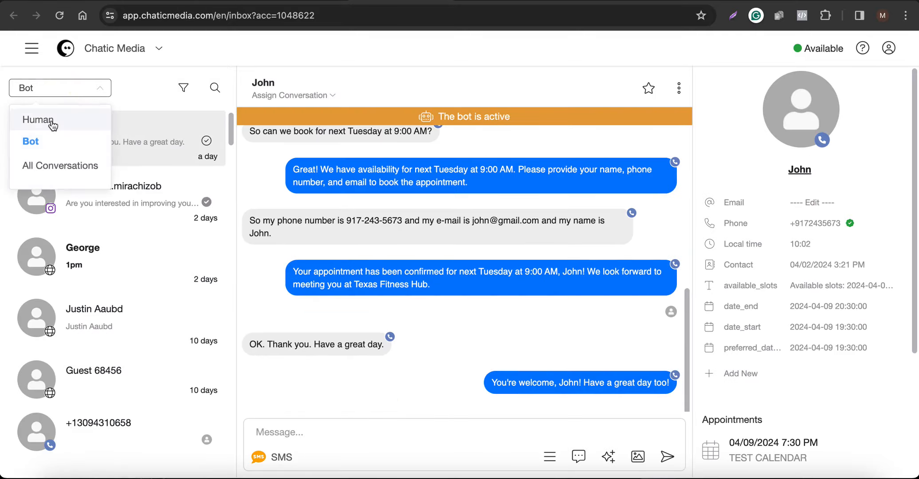
left_click(39, 116)
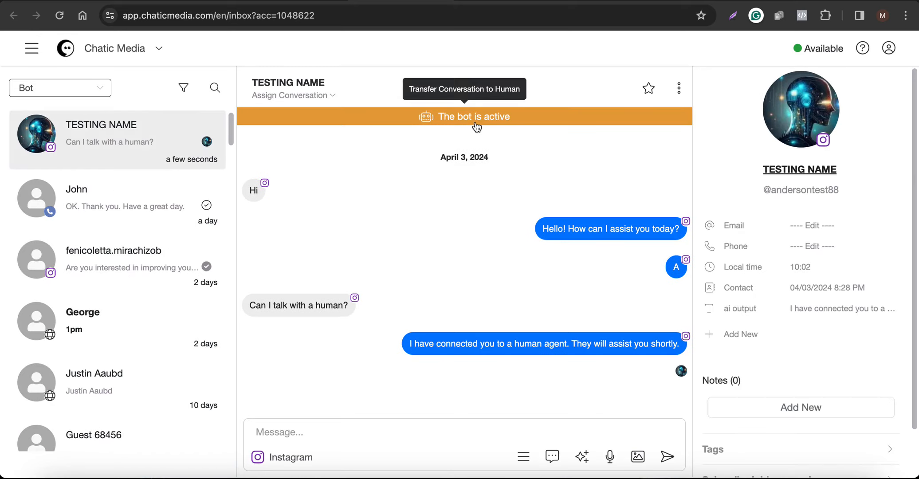
Step: Review the Canva slide on chatbot-to-human transfers, then return to the flow and close the OpenAI settings without changes
left_click(213, 3)
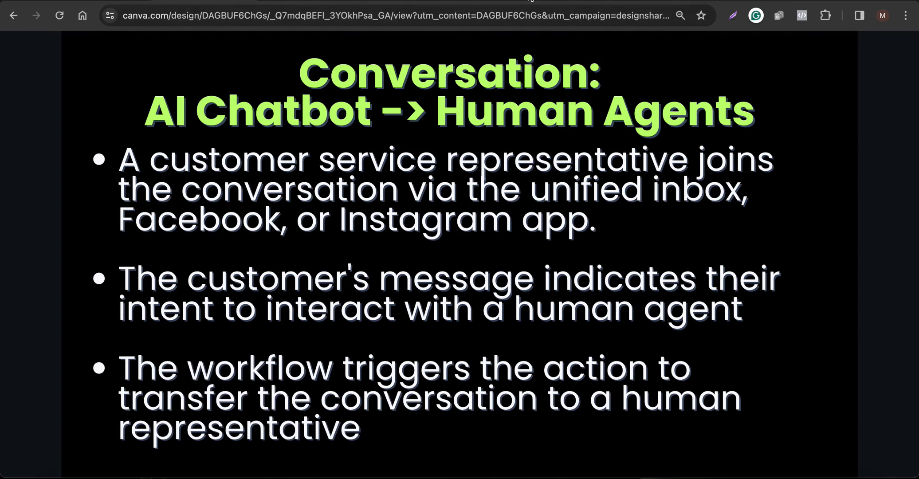
left_click(690, 1)
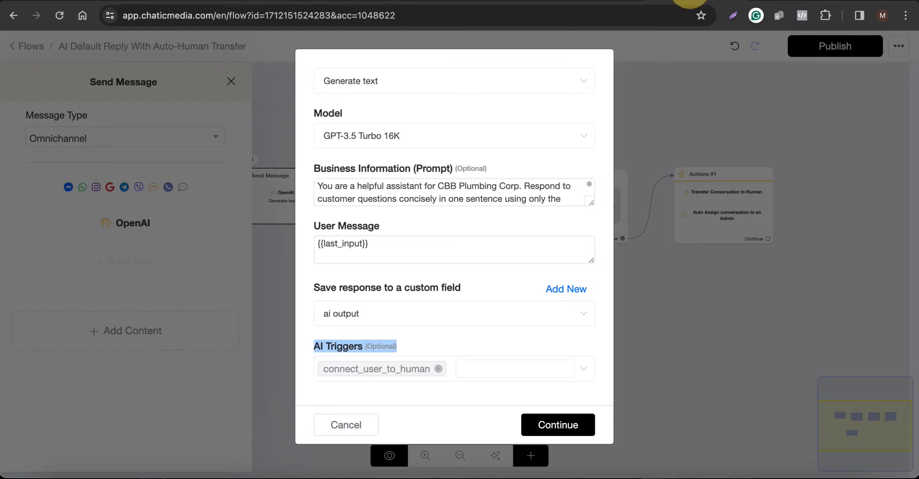
left_click(339, 428)
left_click(737, 271)
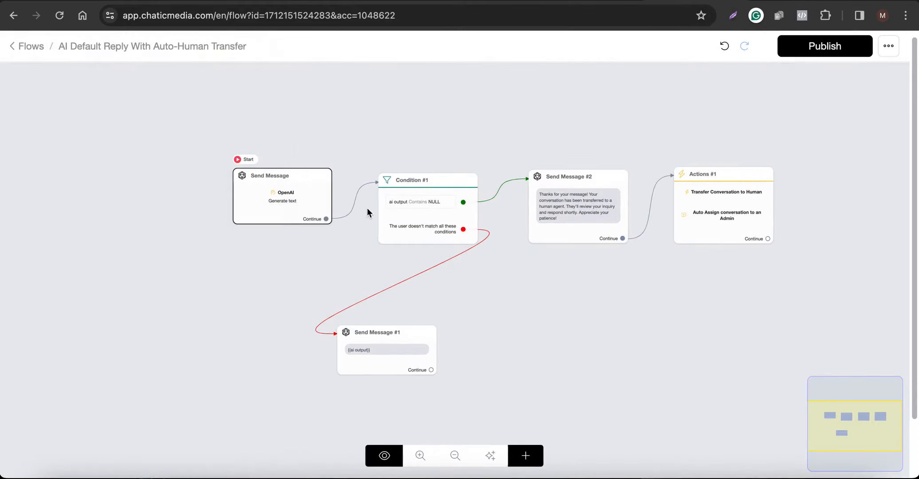
Step: Add an empty Actions block below Actions #1 and examine the available Inbox actions, including Transfer Conversation to Human
left_click(526, 460)
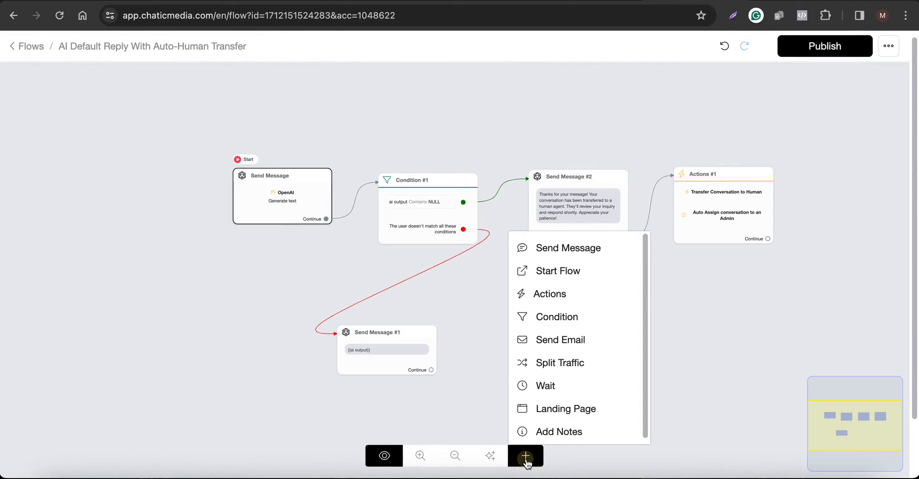
left_click(570, 294)
left_click(657, 311)
left_click(82, 188)
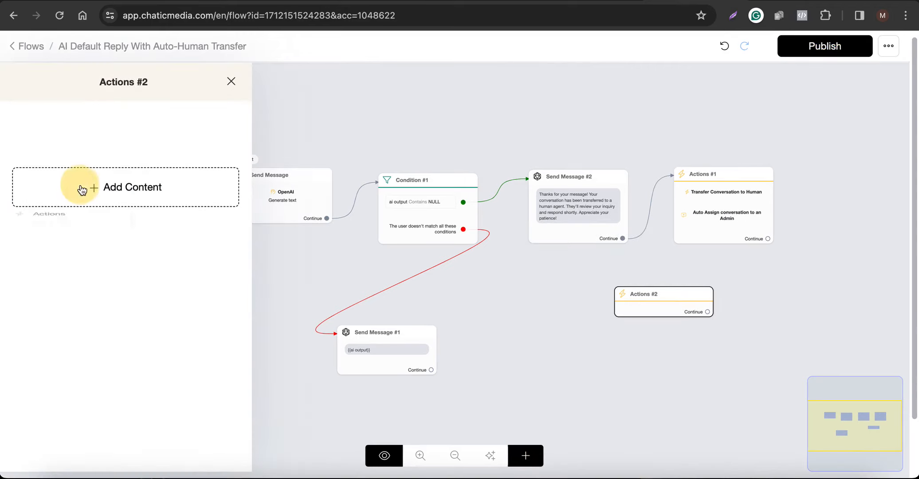
left_click(33, 223)
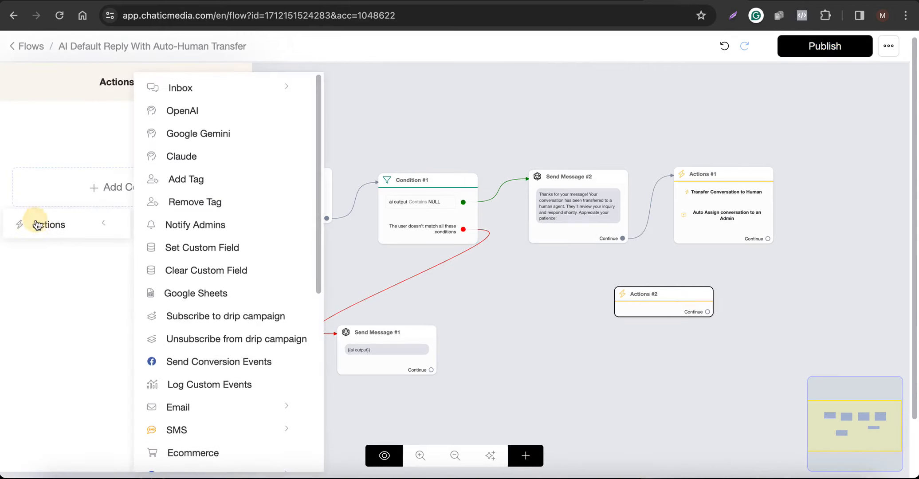
left_click(191, 90)
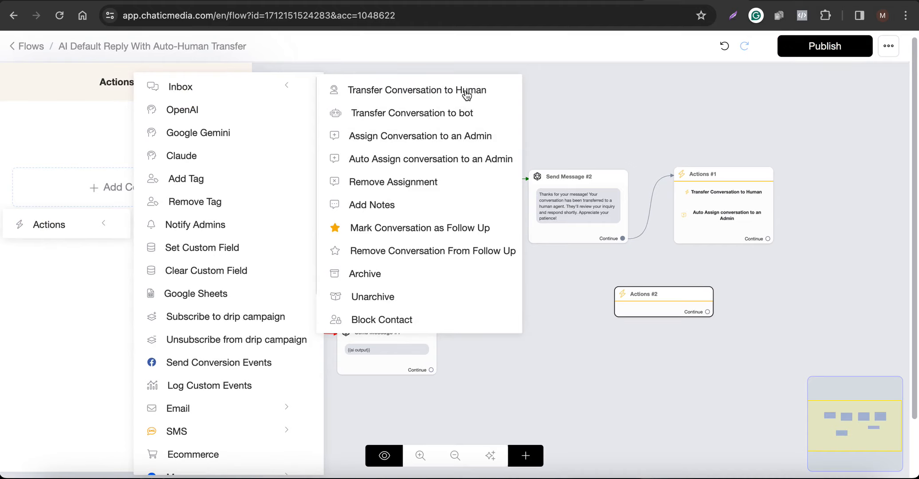
Step: Delete the empty Actions block from the flow without adding any action to it
left_click(709, 130)
mouse_move(663, 310)
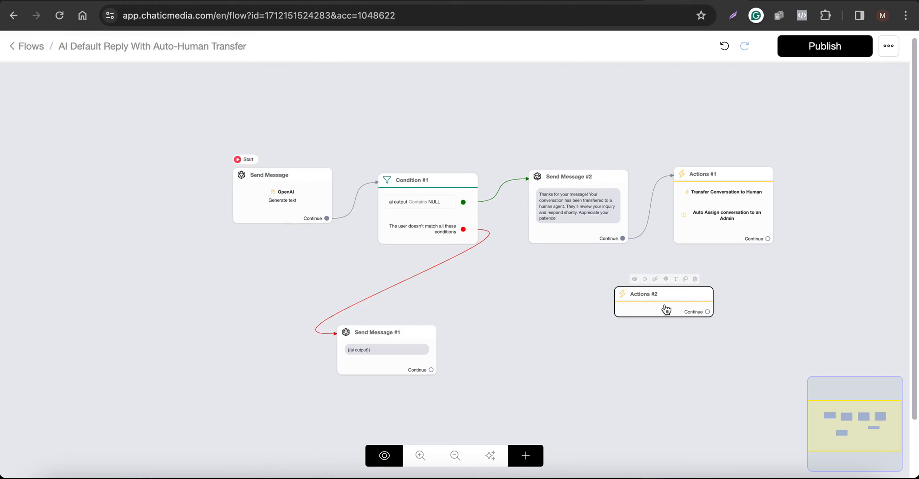
left_click(695, 279)
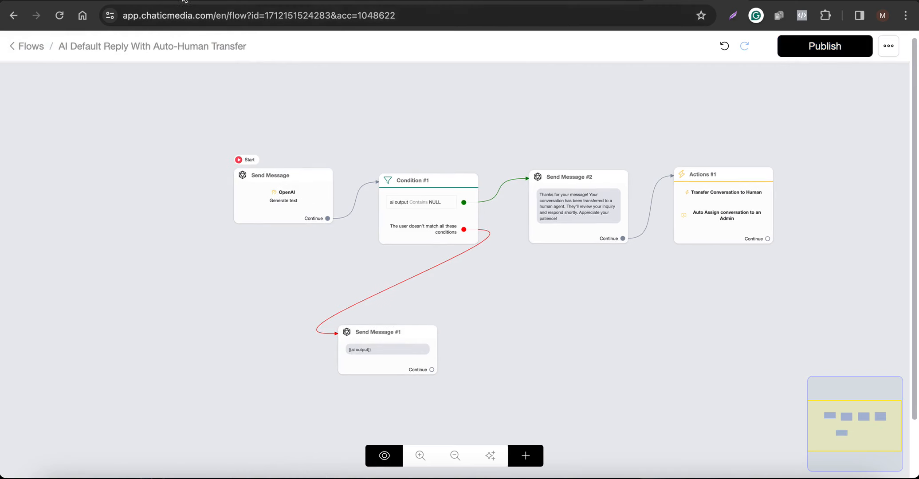
Step: Check the Canva slide once more and publish the AI Default Reply With Auto-Human Transfer flow
key("ctrl+Tab")
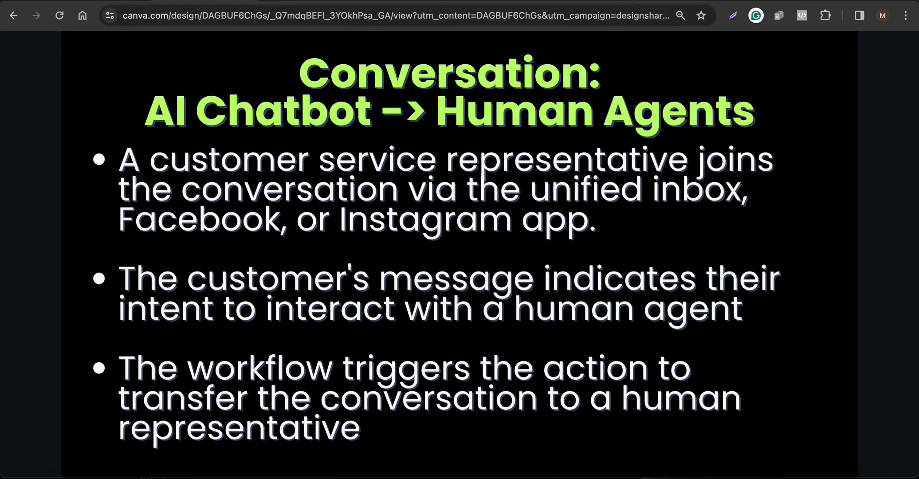
key("ctrl+shift+Tab")
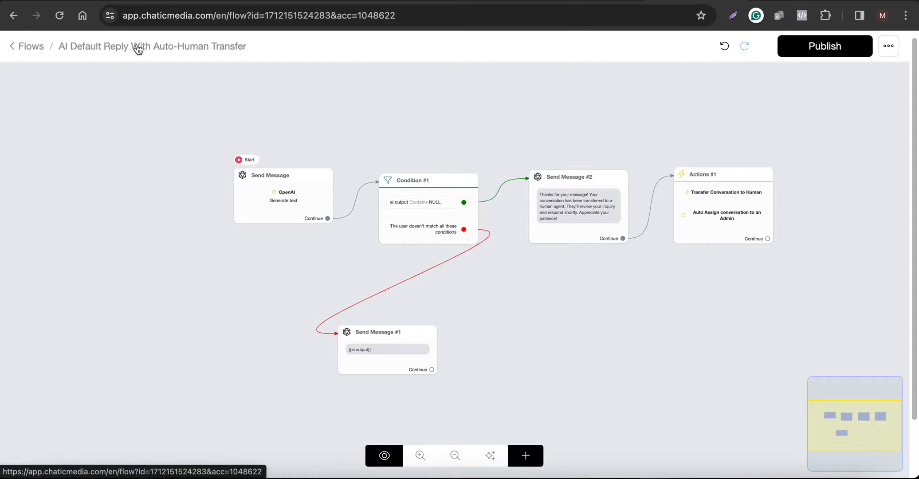
left_click(838, 52)
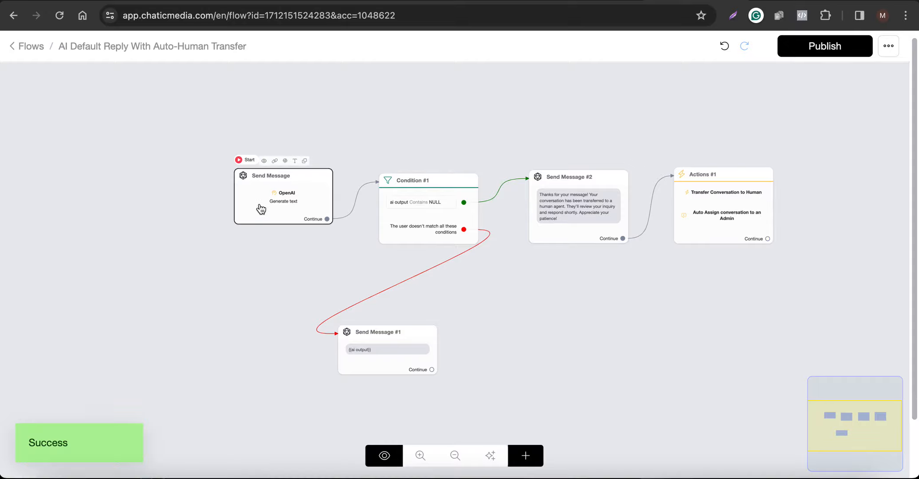
Step: Open the starting message's OpenAI settings, enlarge the Business Information prompt and examine its reply instructions and company details
left_click(261, 206)
left_click(143, 221)
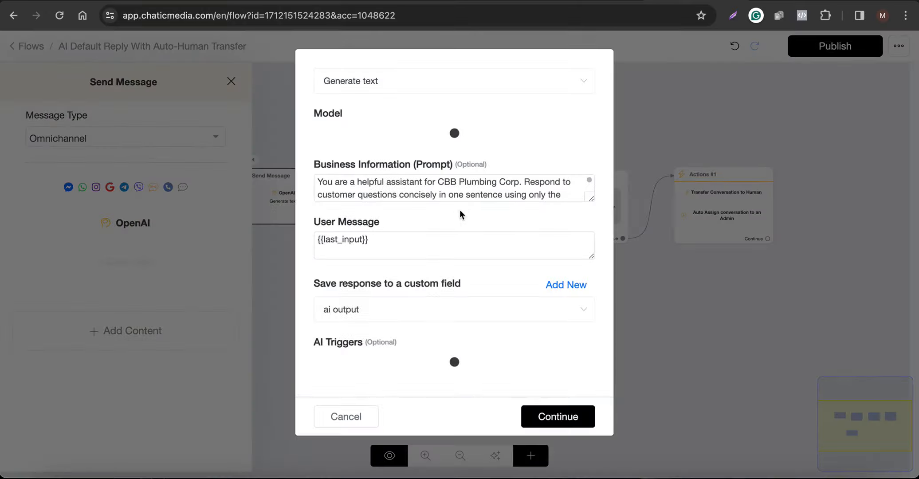
left_click_drag(591, 199, 582, 354)
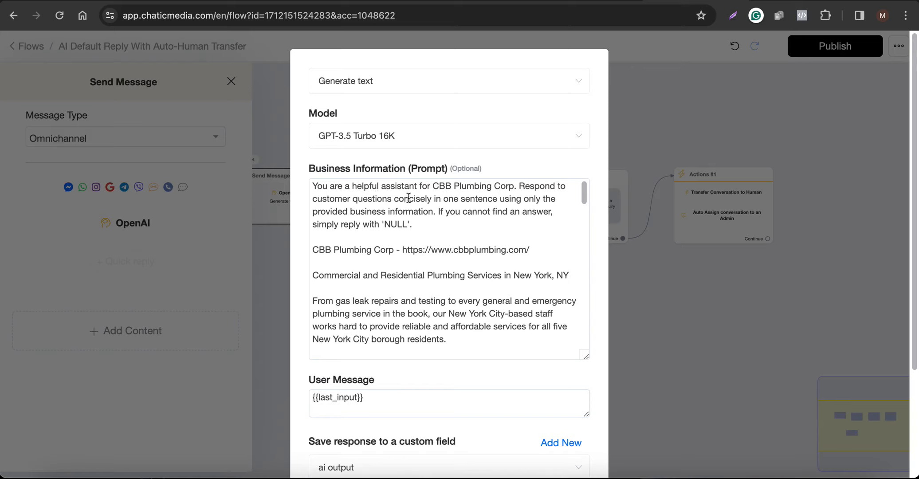
left_click_drag(398, 200, 534, 199)
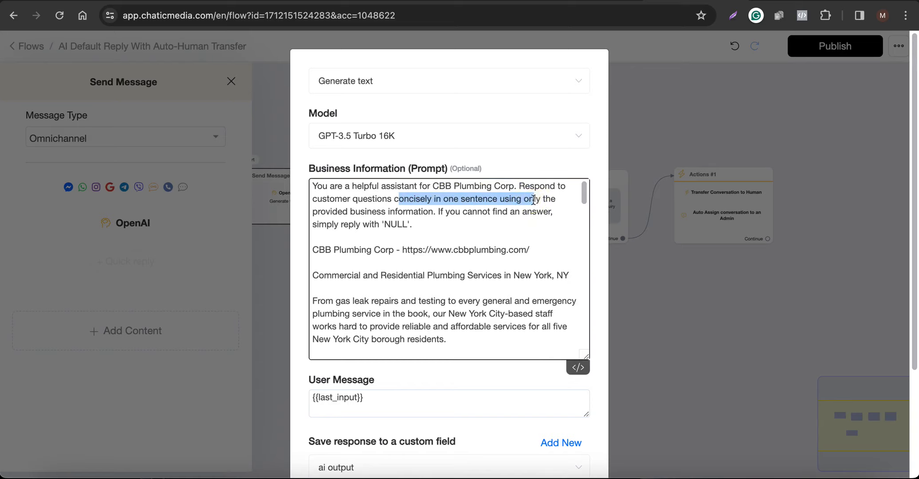
left_click_drag(341, 212, 421, 214)
left_click_drag(317, 249, 482, 413)
scroll(485, 310, "up", 15)
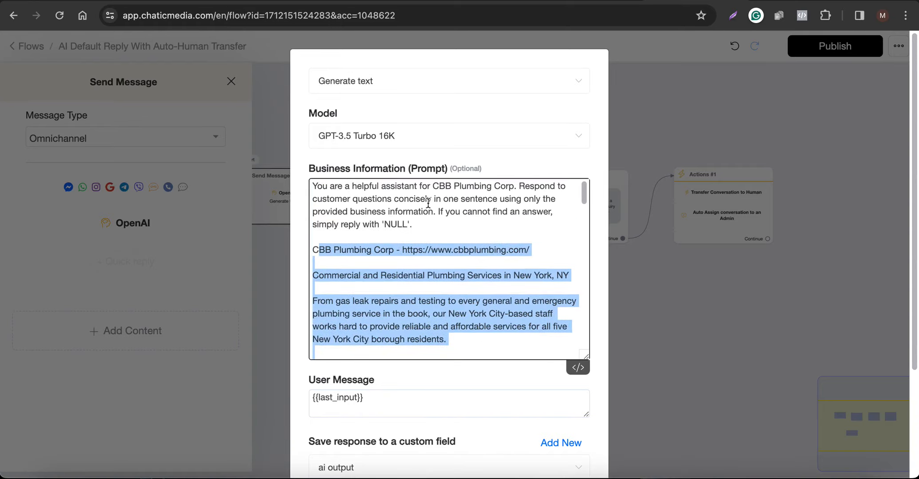
Step: Highlight the prompt's instruction to reply with 'NULL' when no answer is found and review the business information below it
left_click_drag(438, 206, 540, 222)
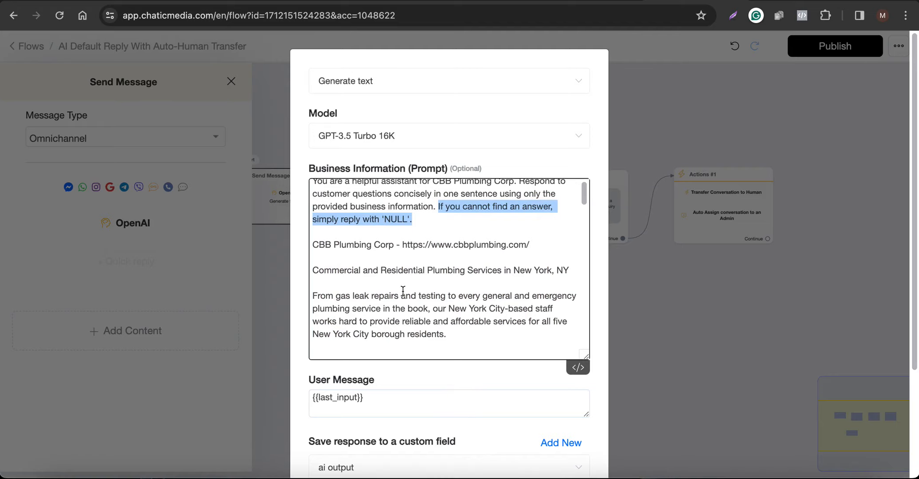
scroll(403, 290, "down", 10)
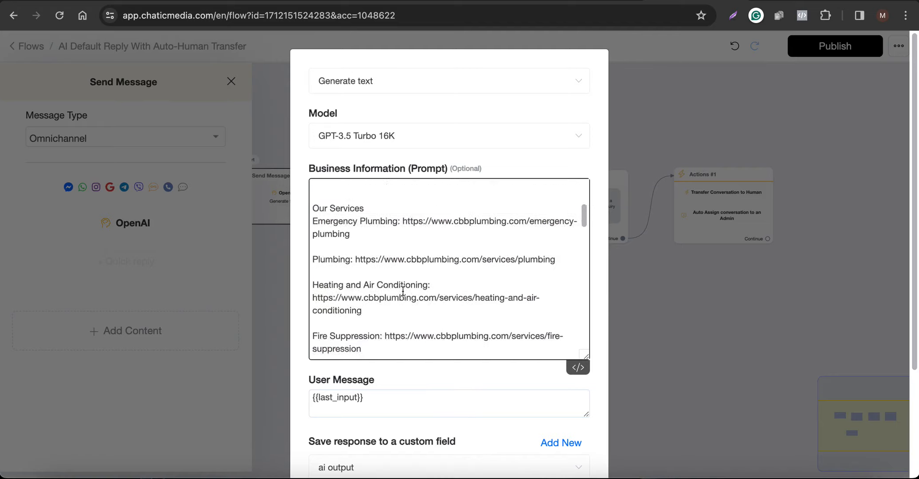
scroll(403, 290, "up", 12)
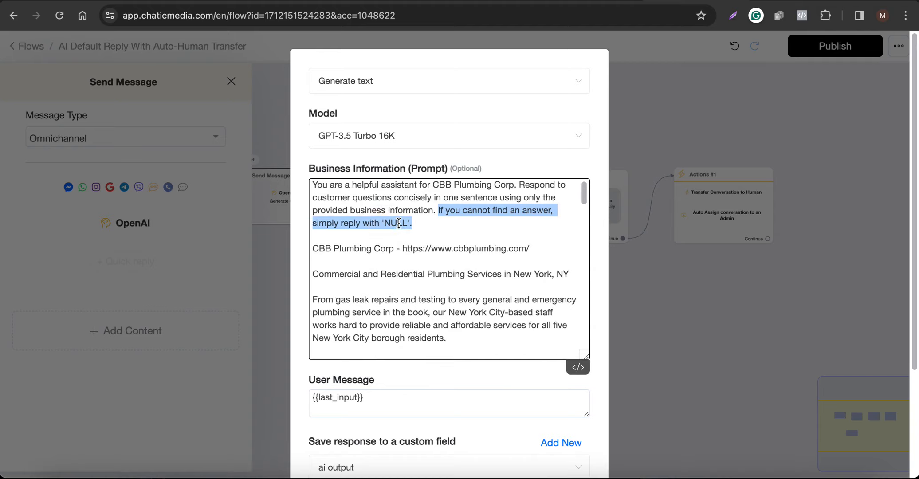
scroll(410, 229, "down", 5)
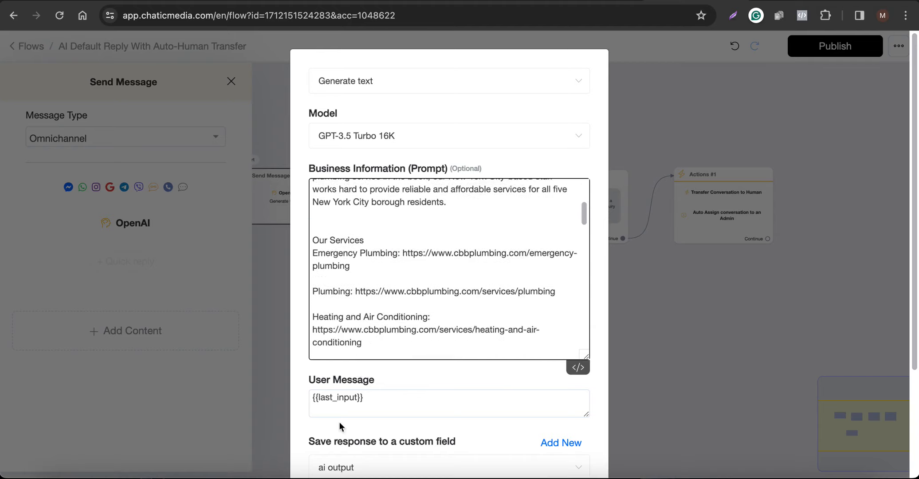
Step: Examine the custom field that stores the response, then return to the 'NULL' instruction and read further through the business information
scroll(340, 422, "down", 3)
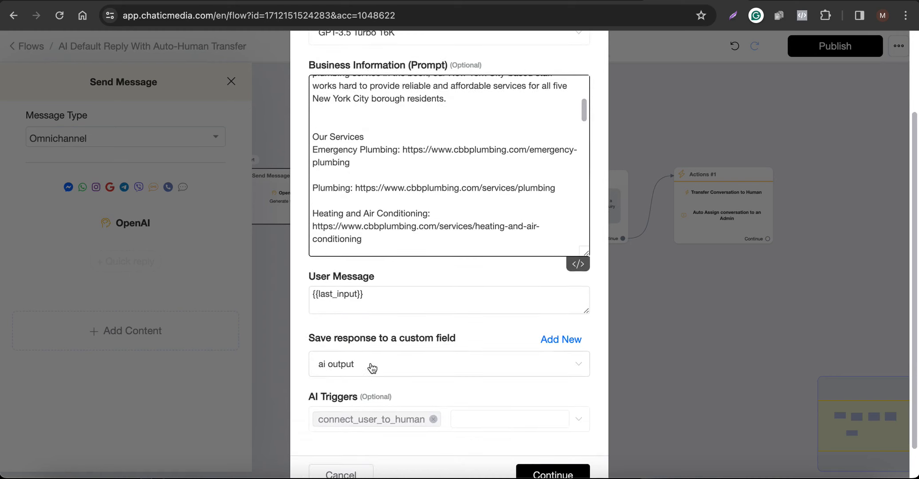
scroll(363, 370, "up", 3)
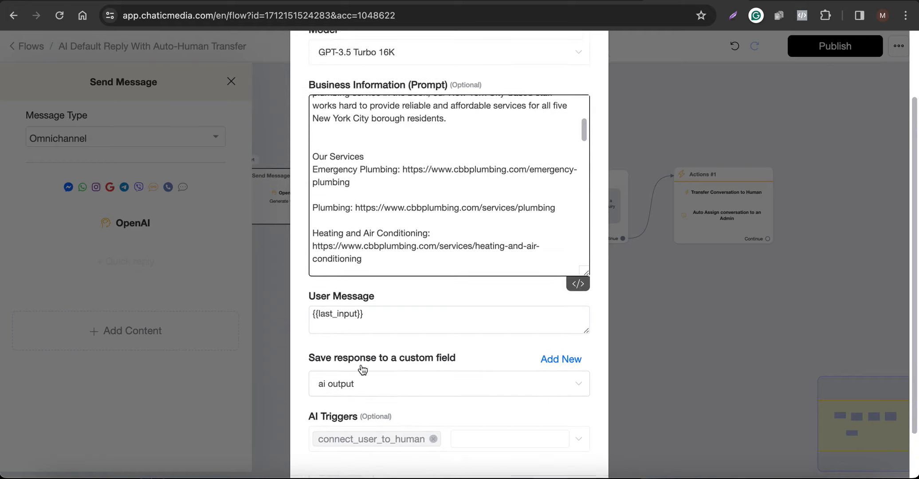
scroll(430, 260, "up", 4)
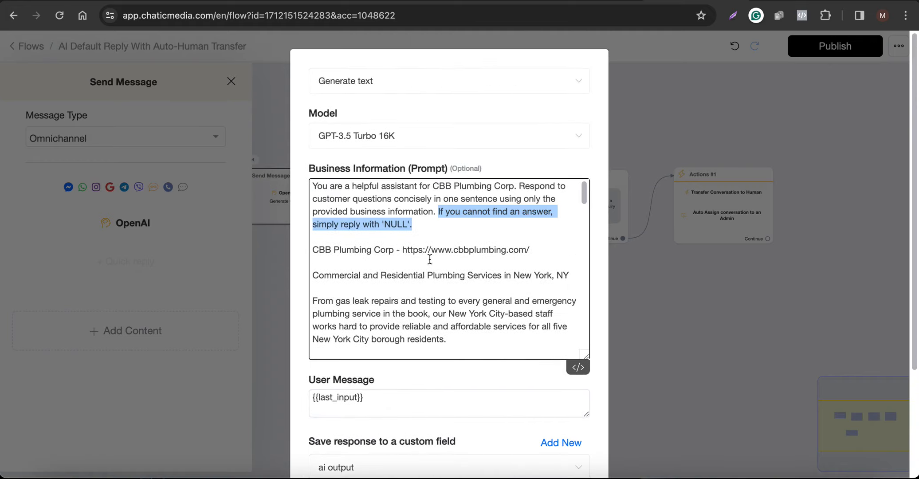
double_click(395, 225)
scroll(423, 303, "down", 15)
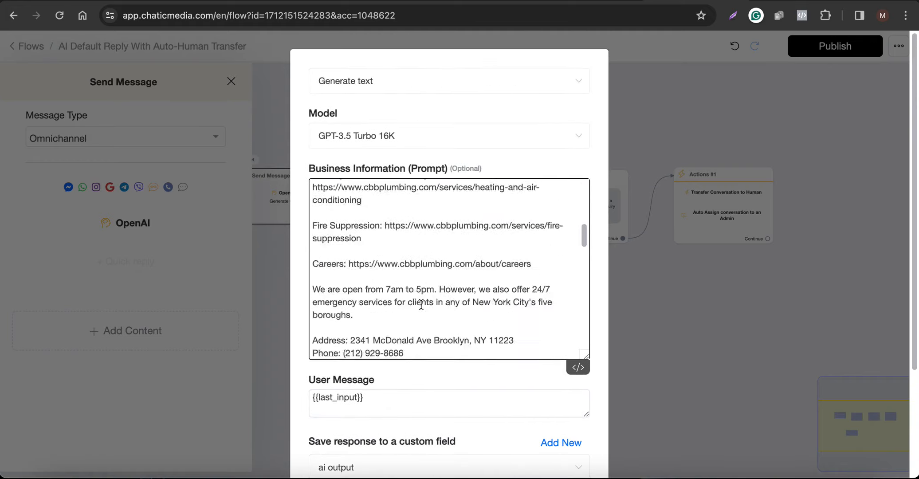
Step: Read the rest of the business information, close the OpenAI settings, and examine Condition #1 and Send Message #2 in the flow
scroll(423, 303, "down", 5)
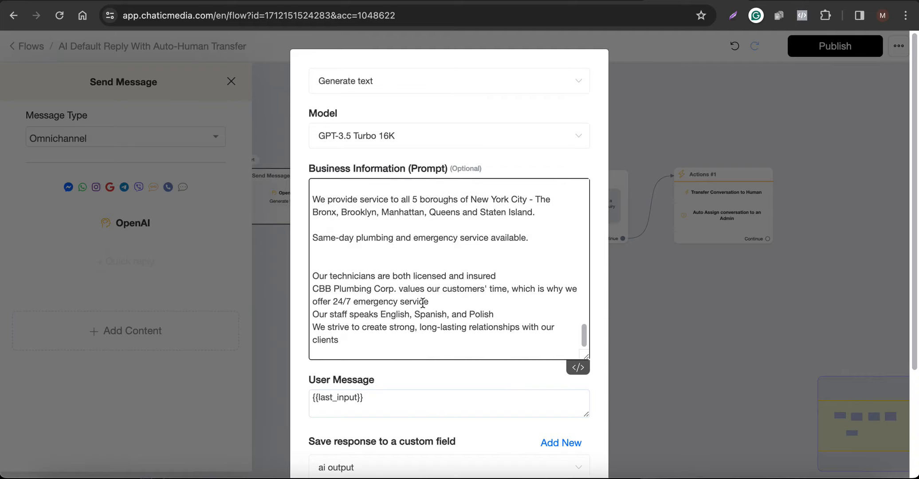
left_click(338, 442)
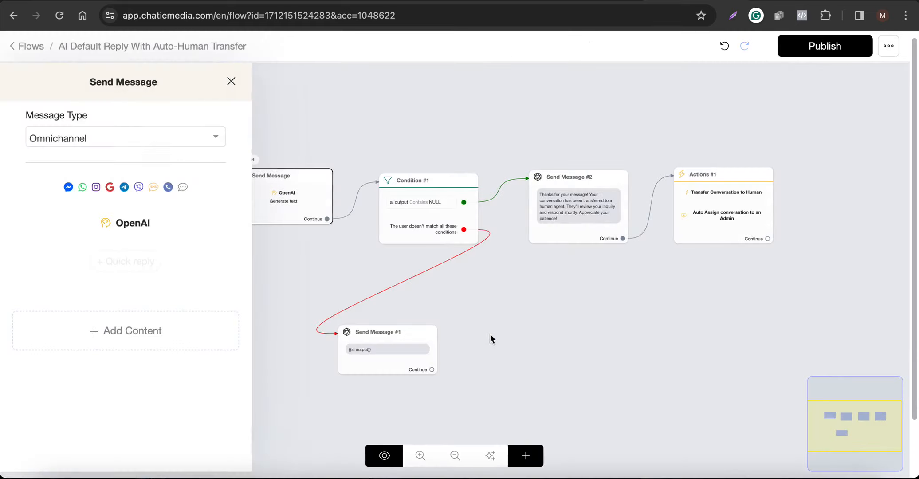
left_click(491, 335)
scroll(433, 204, "up", 5)
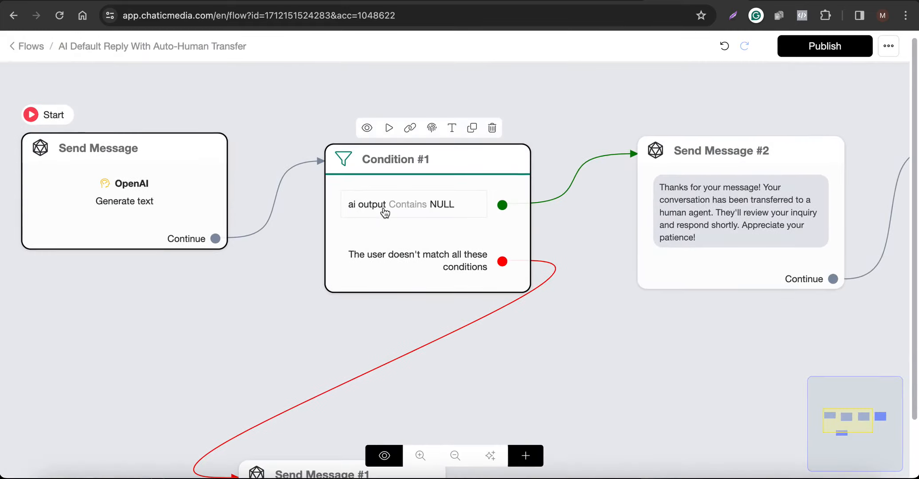
mouse_move(707, 212)
scroll(707, 212, "down", 3)
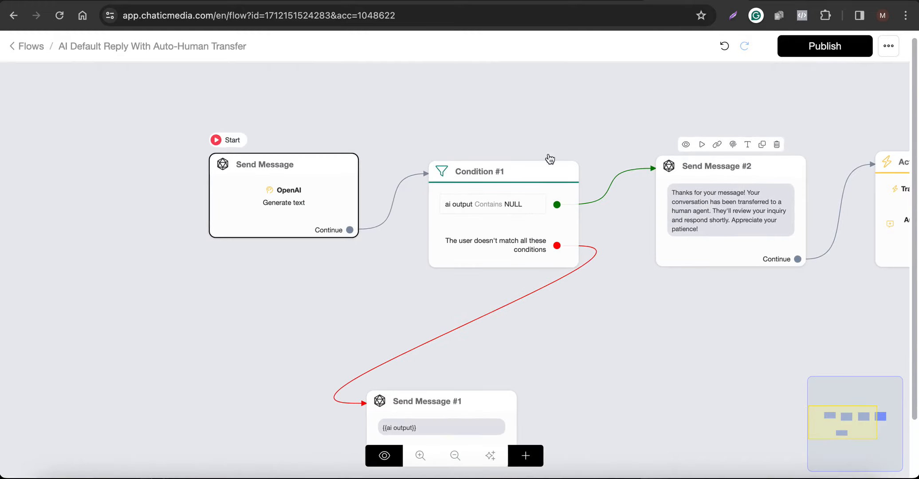
Step: Check the custom field that saves the starting message's OpenAI response and compare it with the rule in Condition #1
left_click(287, 203)
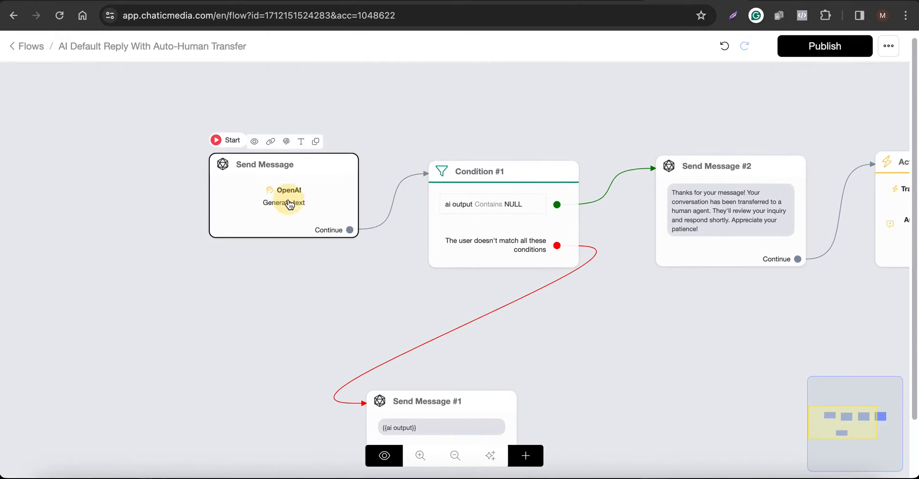
left_click(140, 224)
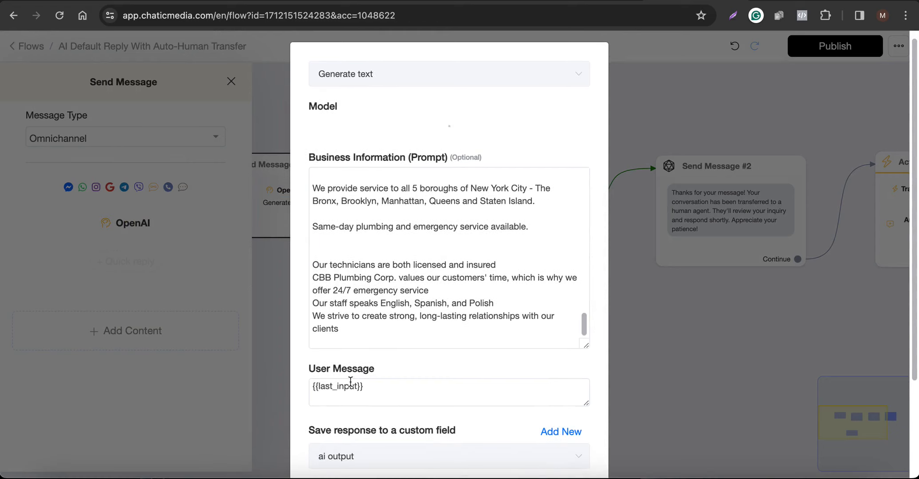
scroll(271, 383, "down", 3)
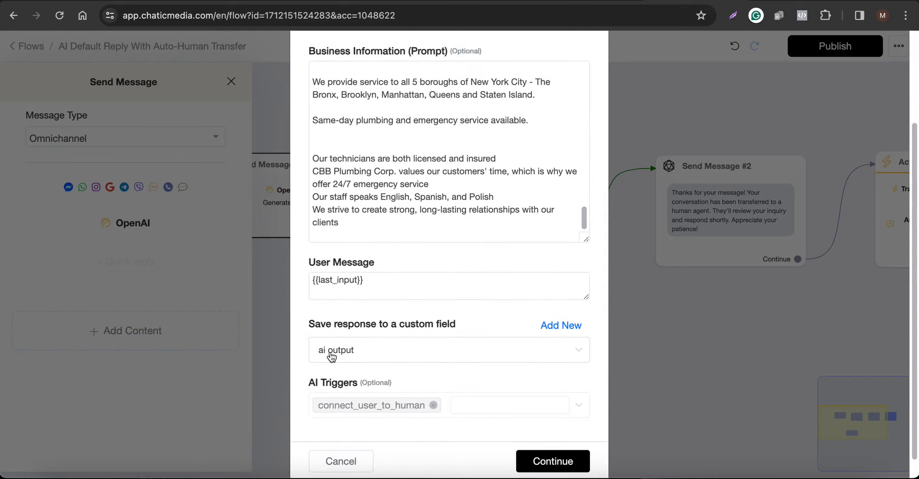
left_click(336, 462)
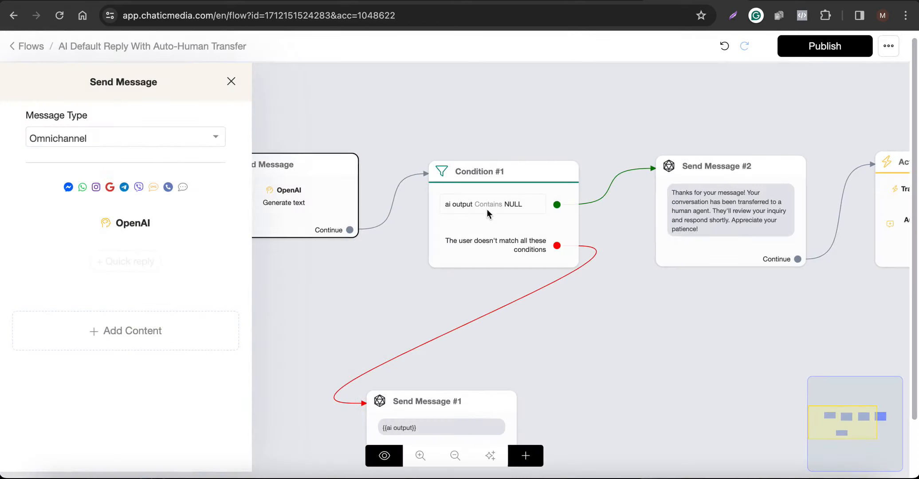
left_click(477, 126)
left_click(478, 224)
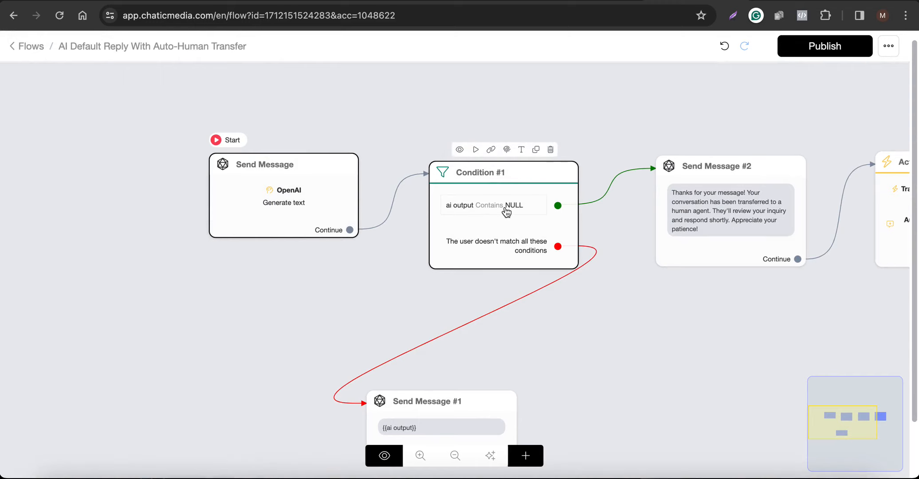
Step: Reopen the starting message's OpenAI settings, review the user message, response field and AI triggers, and cancel out of them
scroll(523, 207, "down", 1)
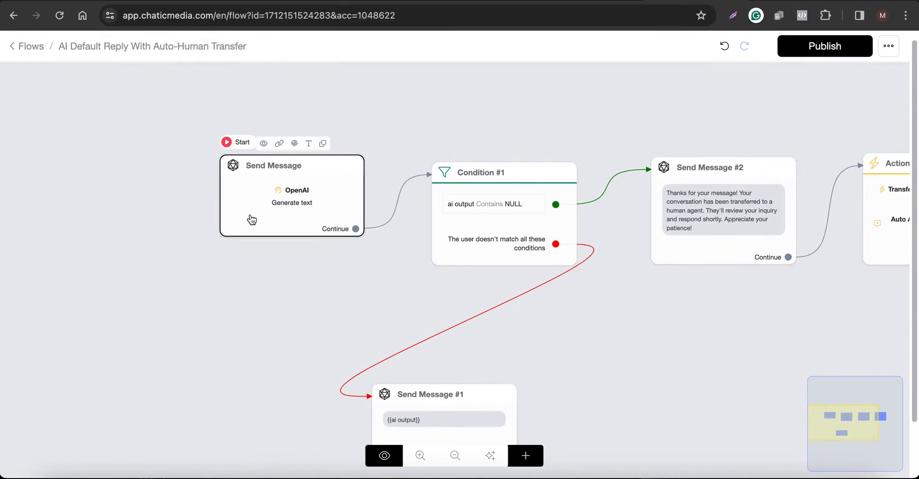
left_click(267, 209)
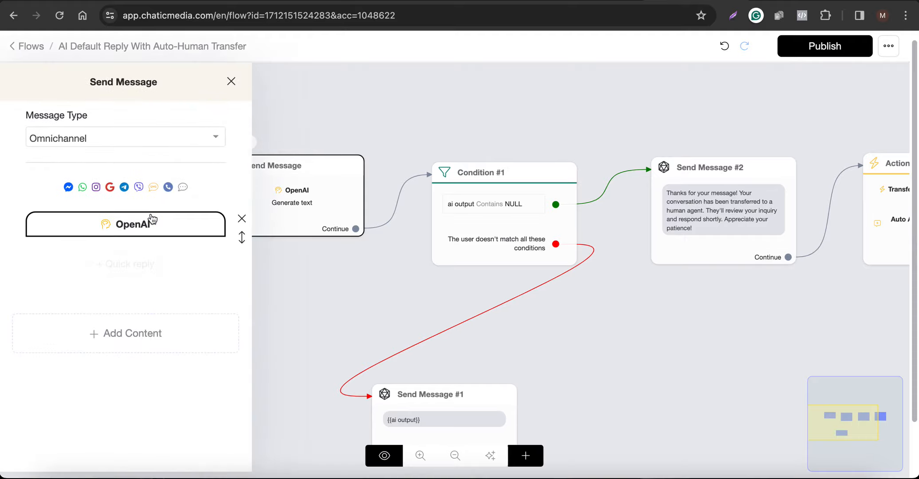
left_click(151, 218)
scroll(370, 315, "down", 3)
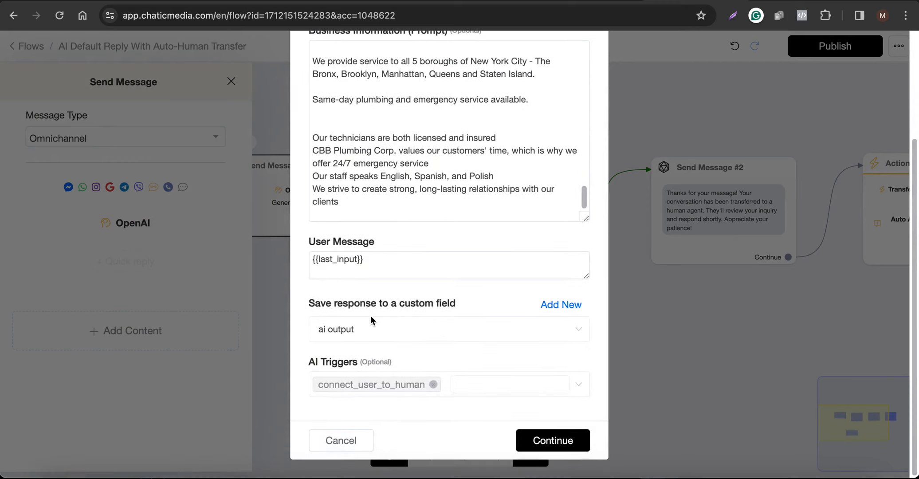
left_click(340, 441)
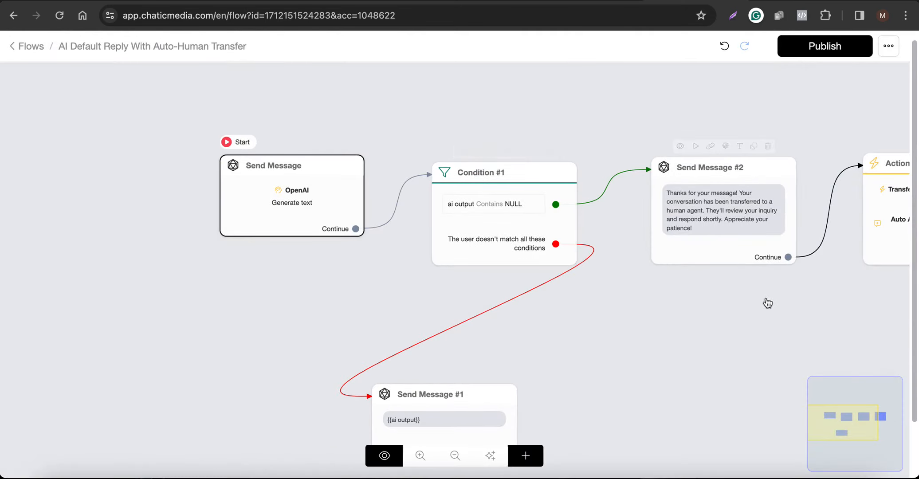
Step: Read the human-transfer notice in Send Message #2, which follows the NULL branch of Condition #1
left_click_drag(766, 303, 566, 303)
scroll(535, 225, "up", 5)
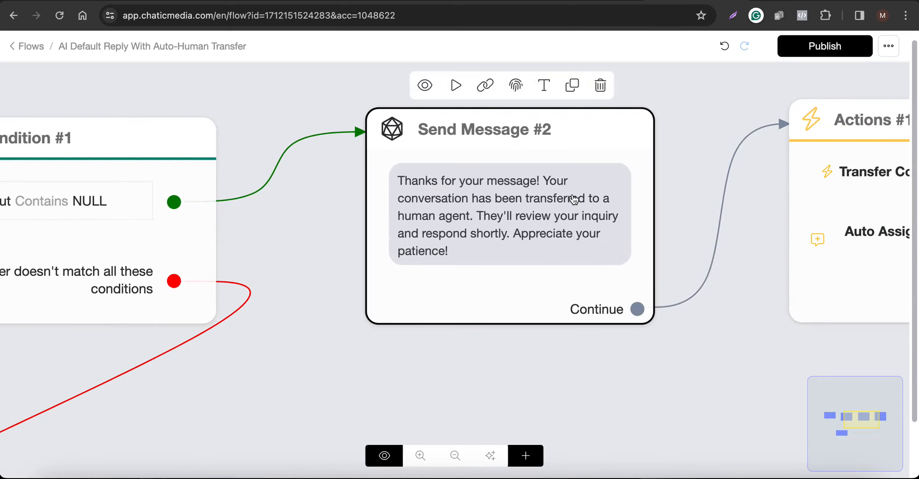
scroll(510, 209, "up", 1)
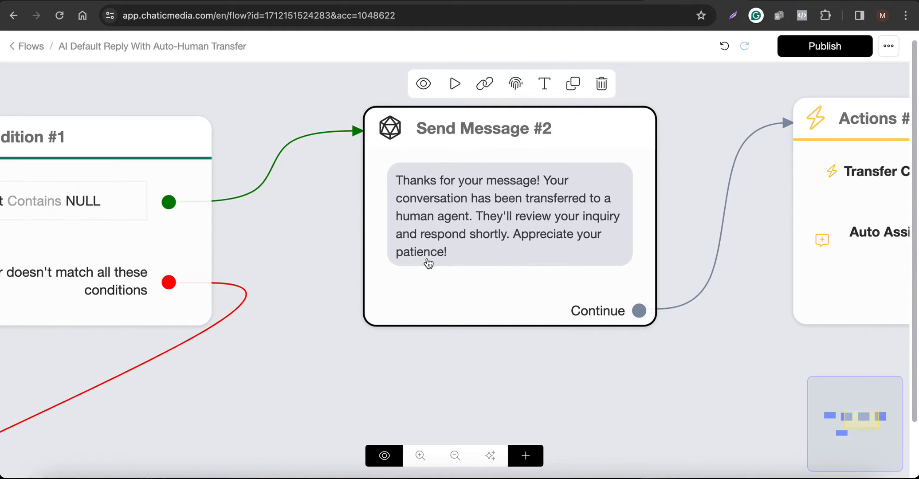
scroll(387, 220, "down", 3)
scroll(695, 234, "down", 1)
Step: Examine the human transfer and admin auto-assignment in Actions #1, view the available action types, and close the block
left_click(694, 233)
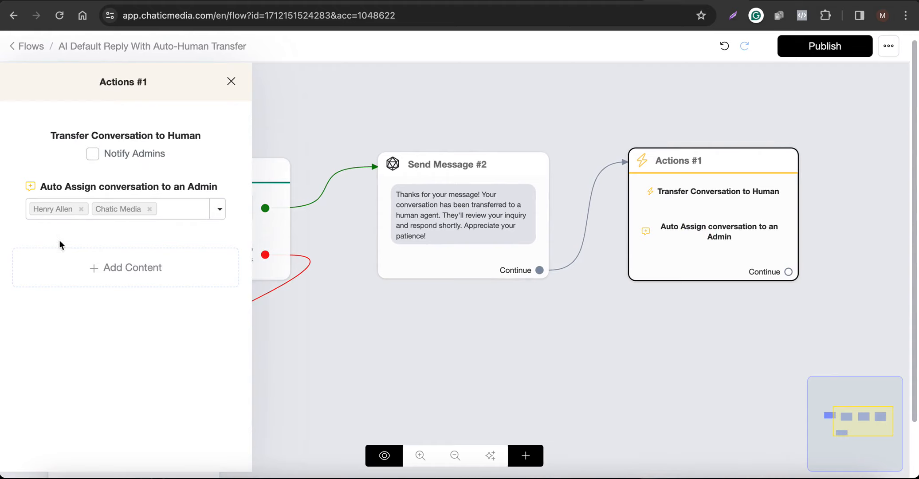
left_click(79, 261)
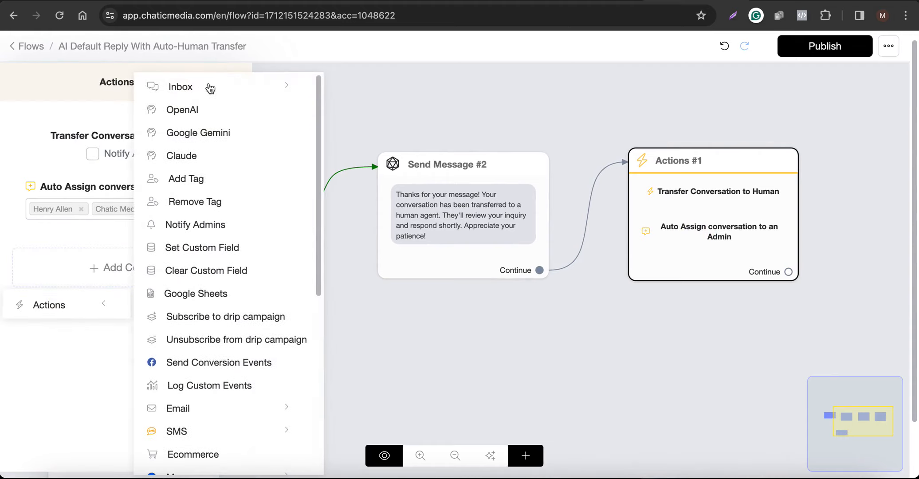
left_click(41, 402)
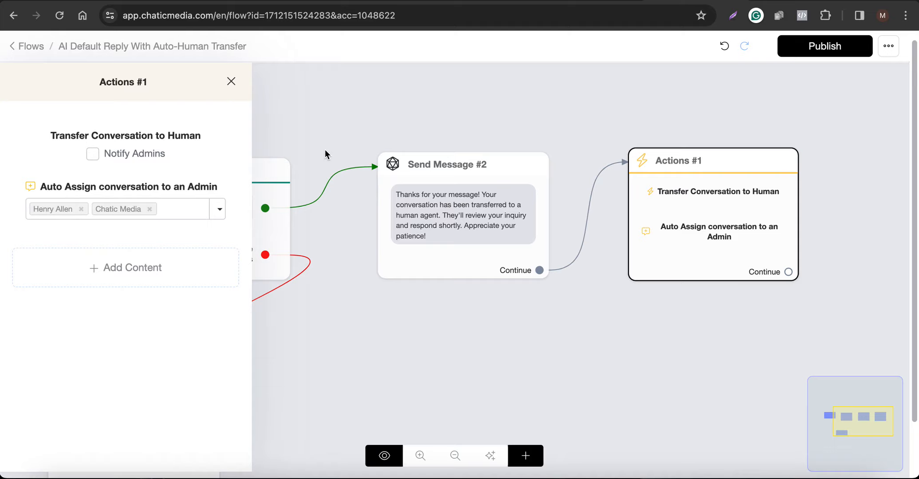
left_click(592, 83)
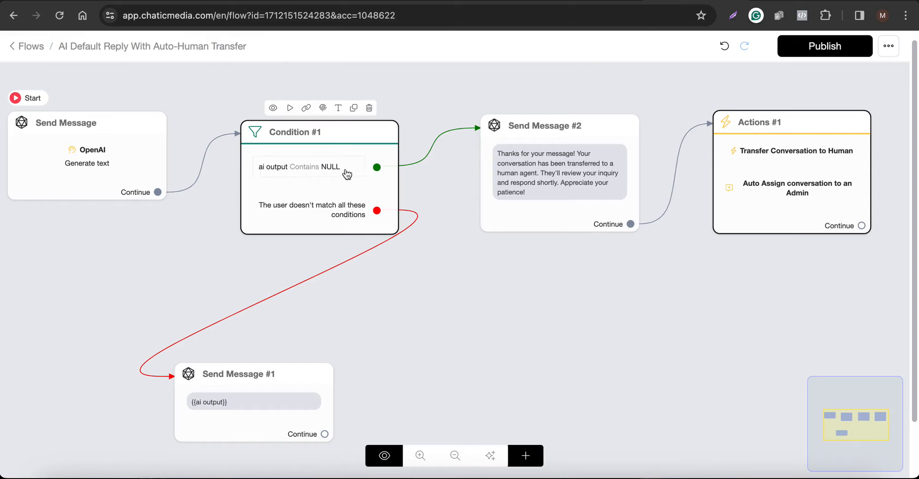
Step: Look through the lower part of the starting message's OpenAI settings again and close the message without changes
left_click(84, 154)
left_click(201, 227)
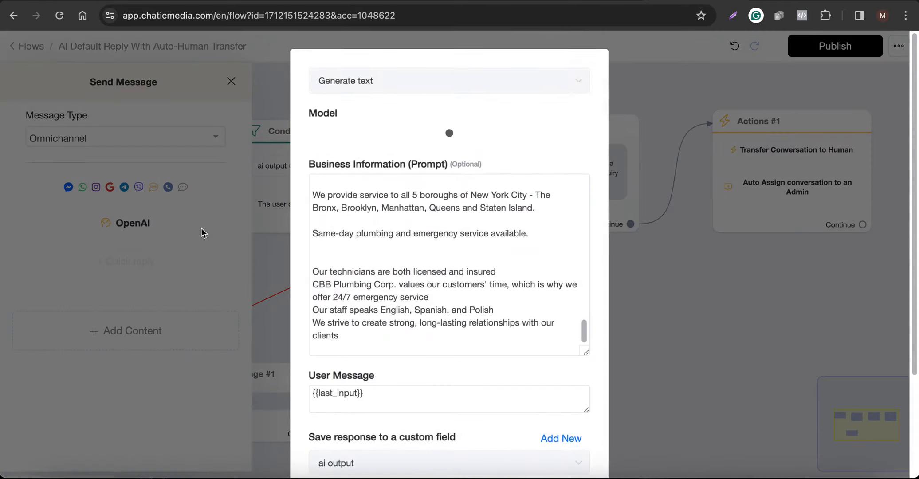
scroll(337, 422, "down", 5)
left_click(341, 441)
left_click(427, 374)
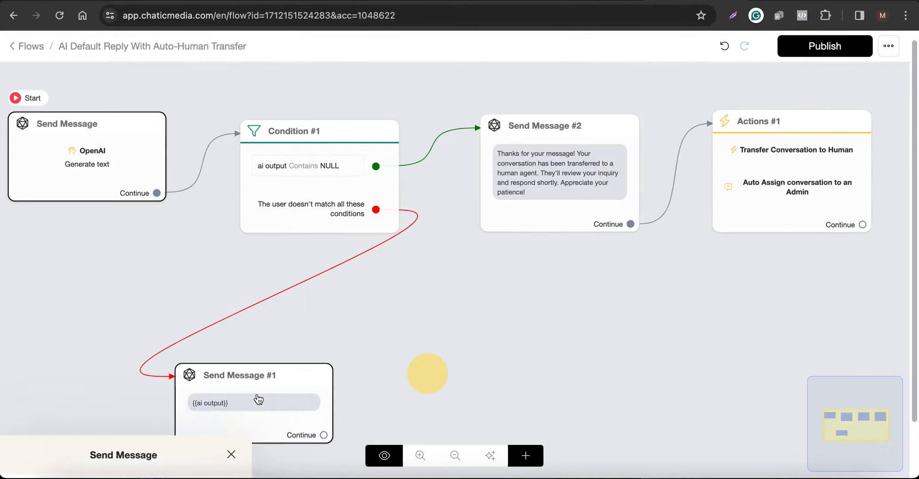
Step: Move the Send Message #1 block up beneath Condition #1 and publish the flow
left_click_drag(219, 401, 310, 357)
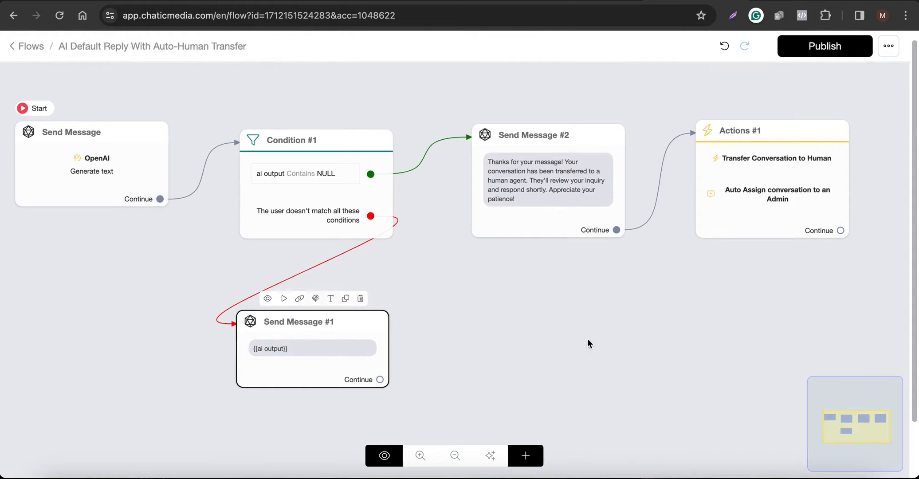
scroll(588, 338, "down", 3)
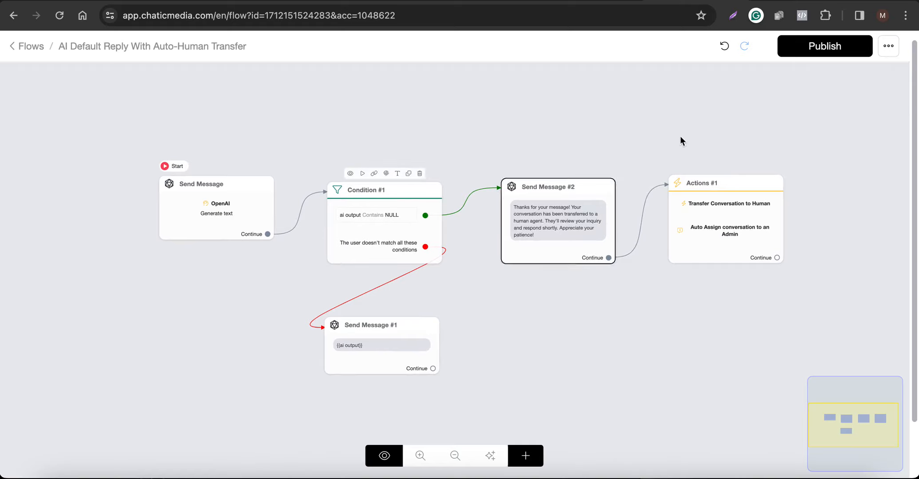
left_click(826, 46)
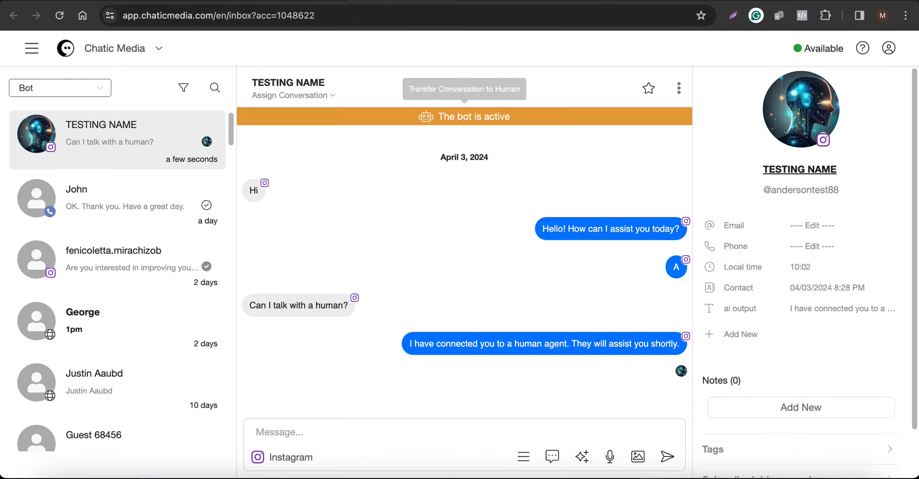
Step: Check the test conversation in the inbox and the Default Reply in the general settings, and return to the flow
left_click(291, 1)
left_click(501, 2)
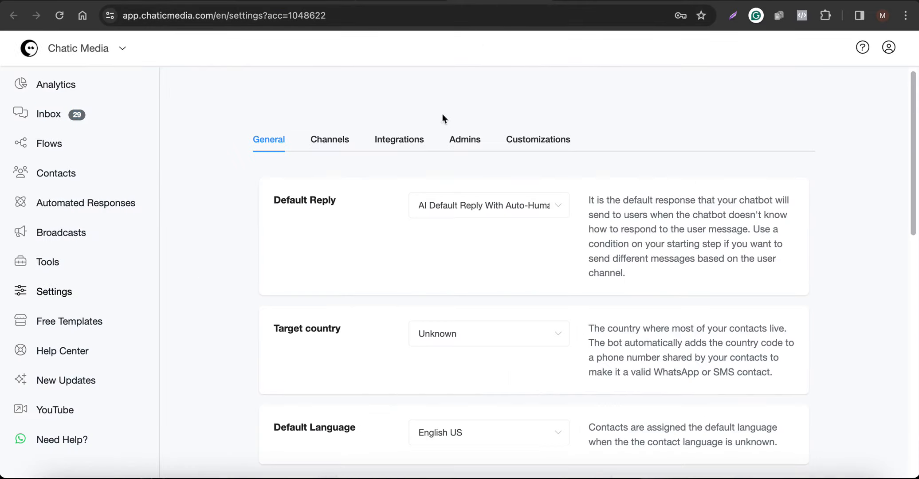
left_click(691, 1)
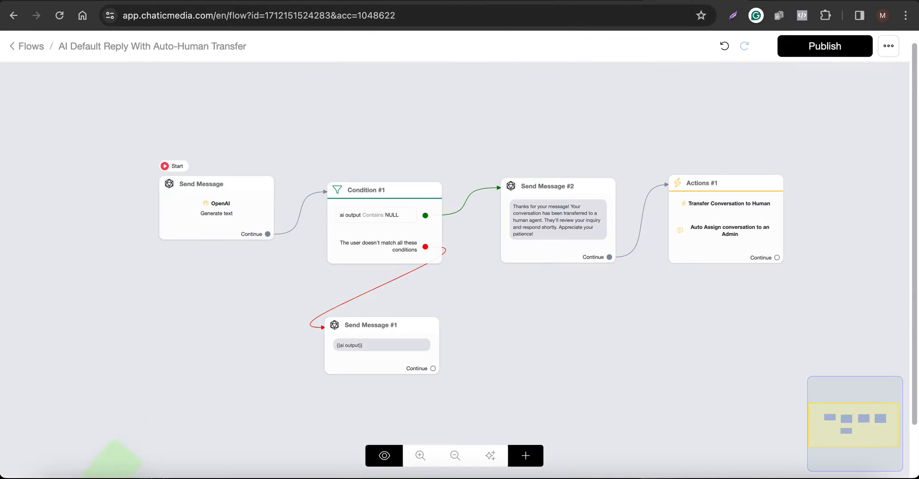
Step: Display the starting message's OpenAI prompt and send "Do you offer emergency services in New York?" in the Instagram chat on the mirrored phone
left_click(222, 217)
left_click(149, 228)
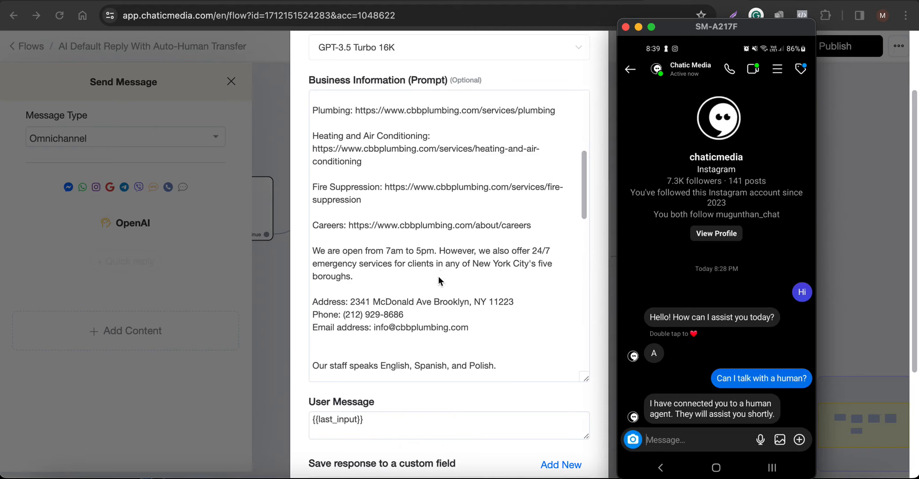
type("Do you")
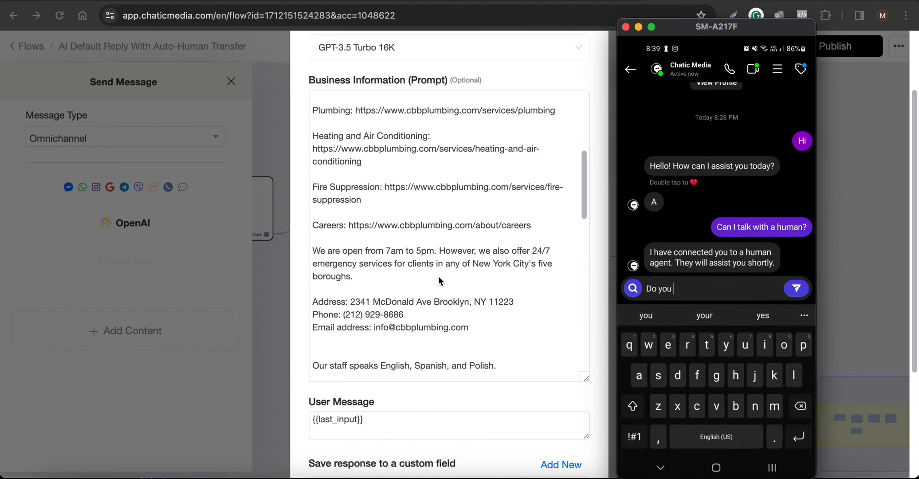
type(" offer emer")
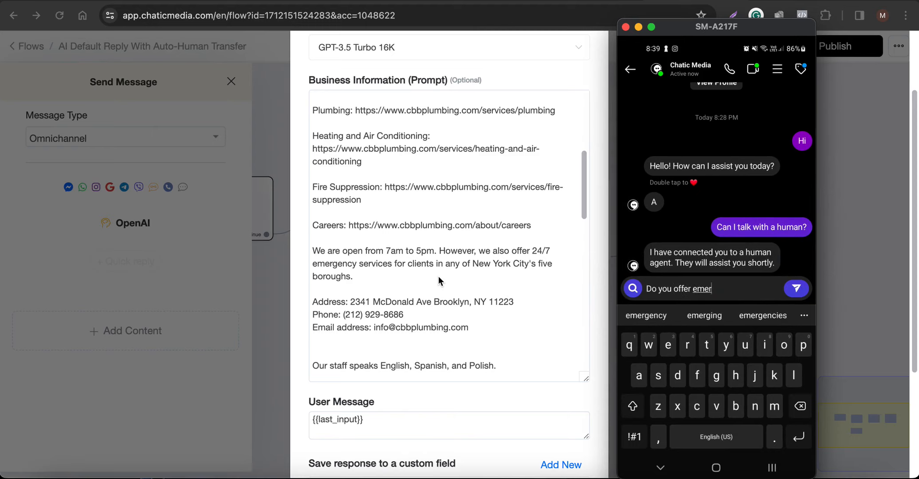
type("ergency services")
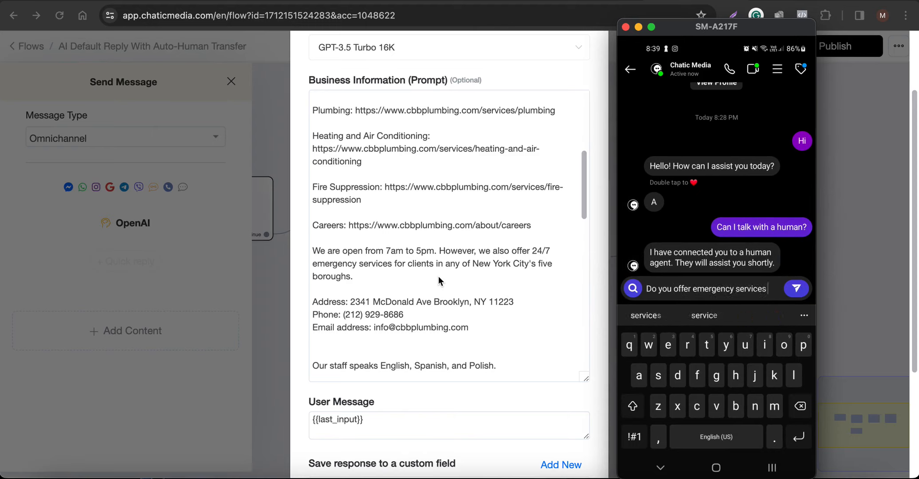
type(" in New")
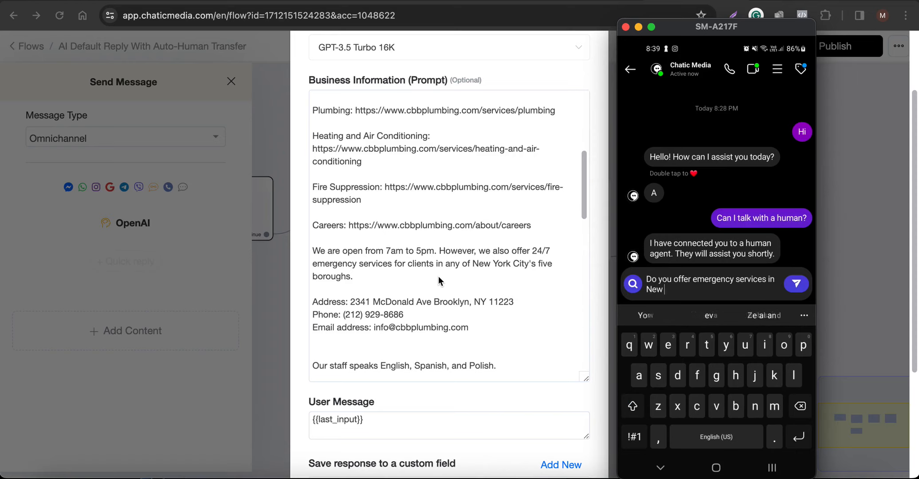
type(" York?")
key("Return")
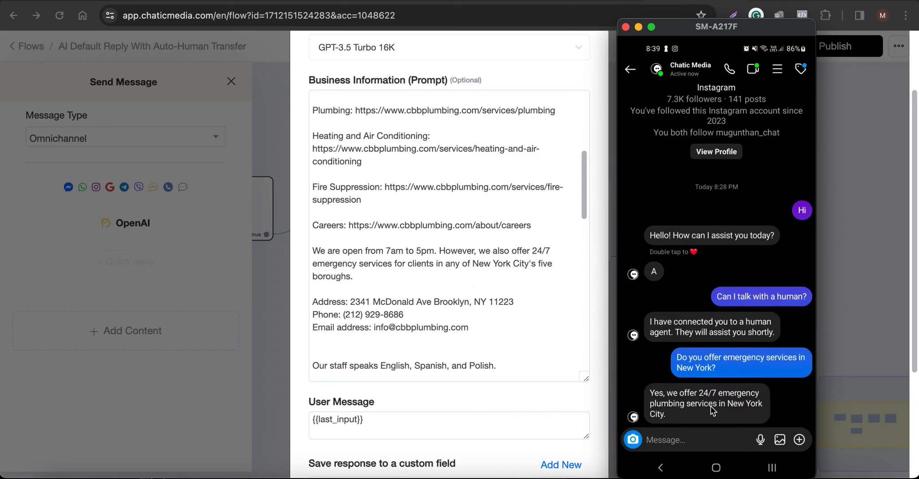
Step: Review the Business Information prompt from its company details back up to the opening 'NULL' instruction
scroll(442, 274, "down", 3)
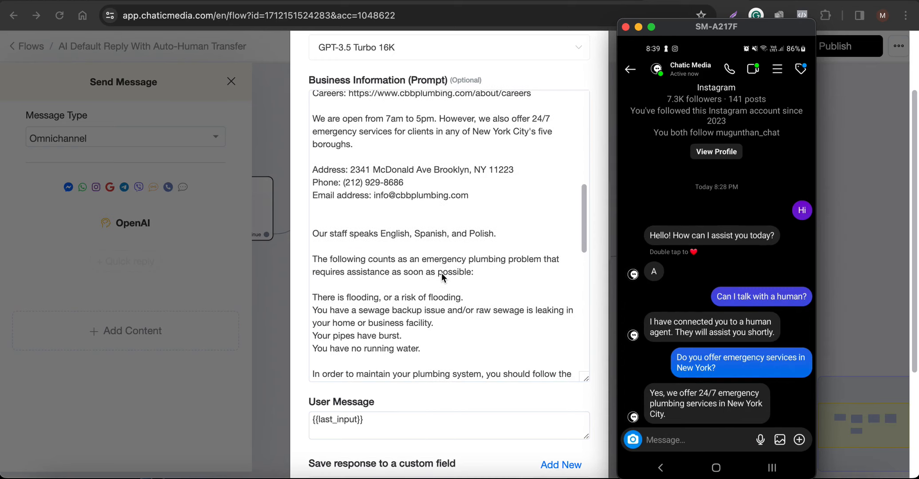
scroll(442, 273, "down", 10)
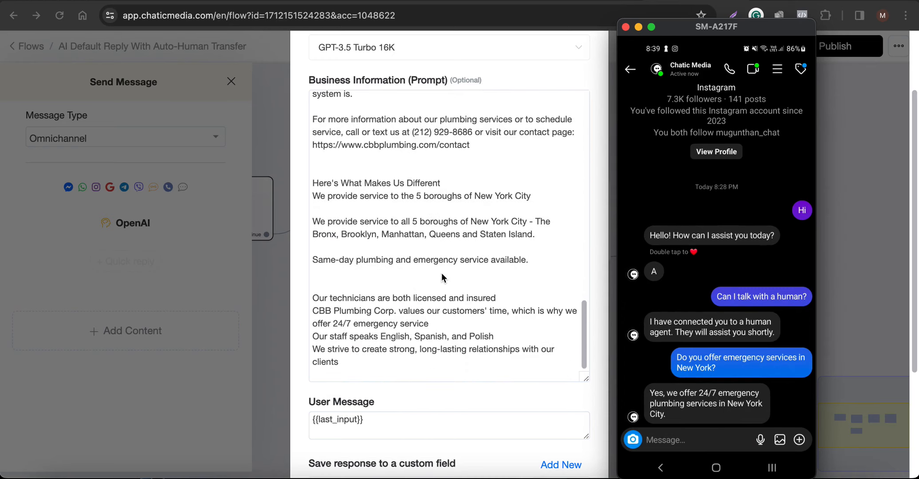
scroll(456, 326, "up", 15)
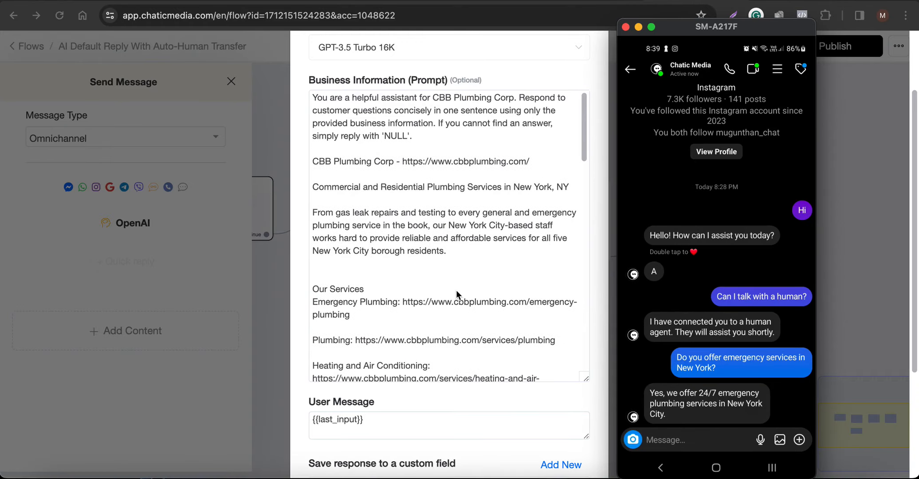
Step: Check the Business Information prompt down to its end and send "Who is the founder?" in the Instagram chat on the mirrored phone
scroll(457, 292, "down", 15)
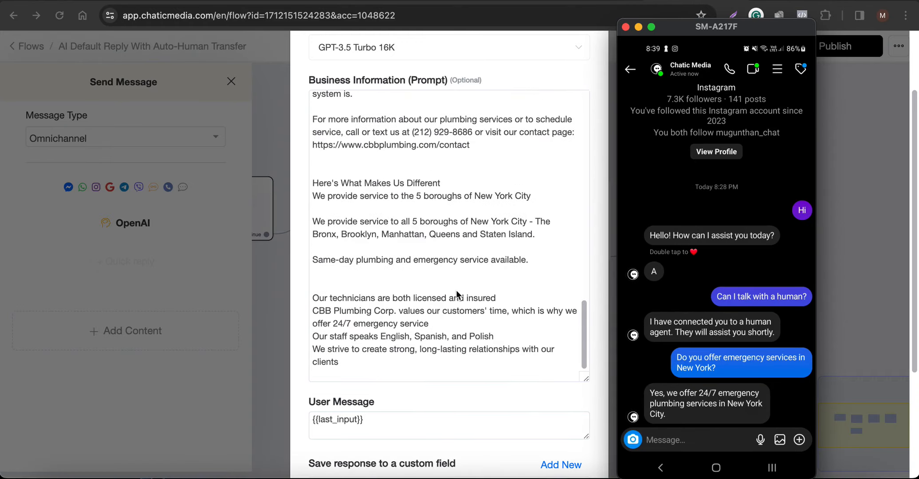
scroll(457, 294, "up", 15)
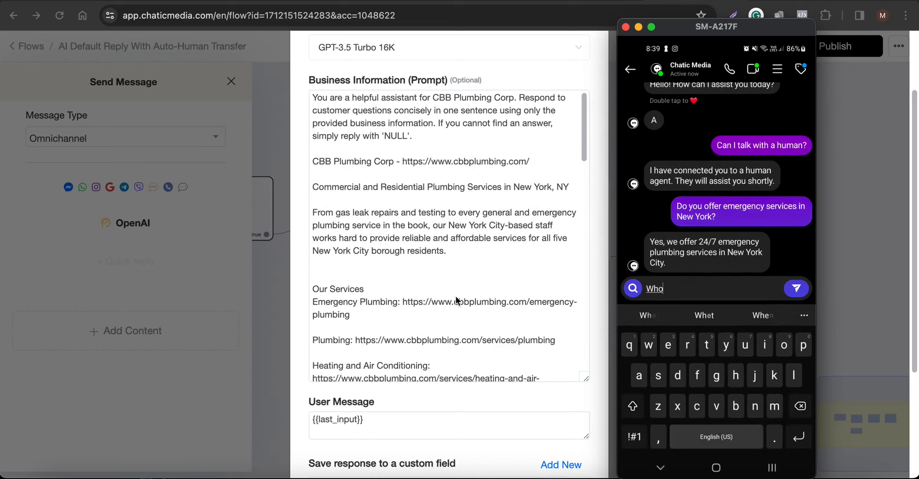
type("the foun")
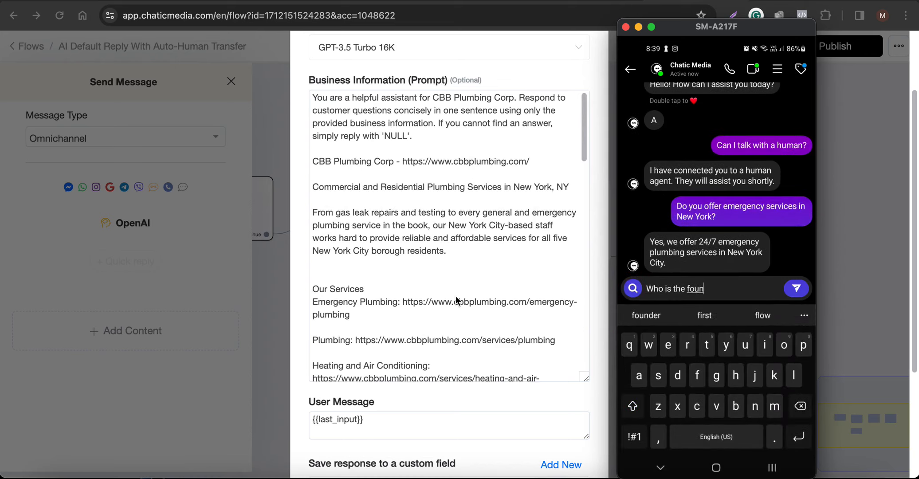
type("der?")
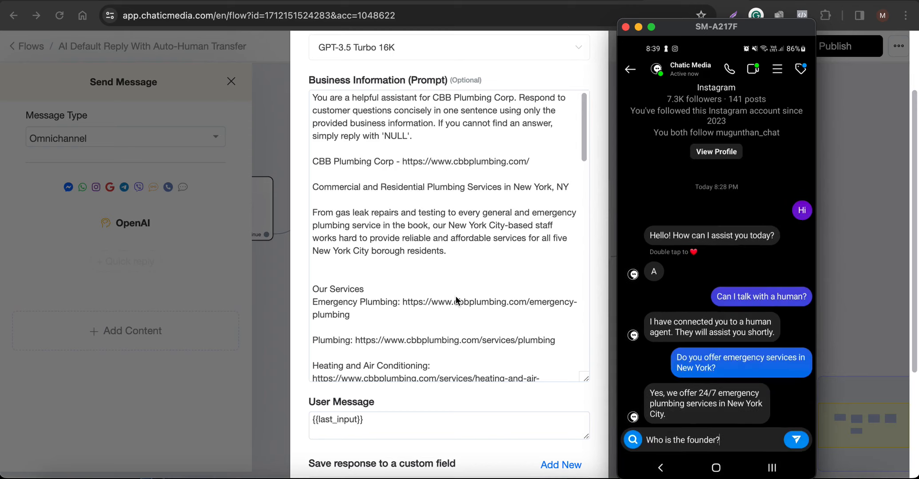
key("Return")
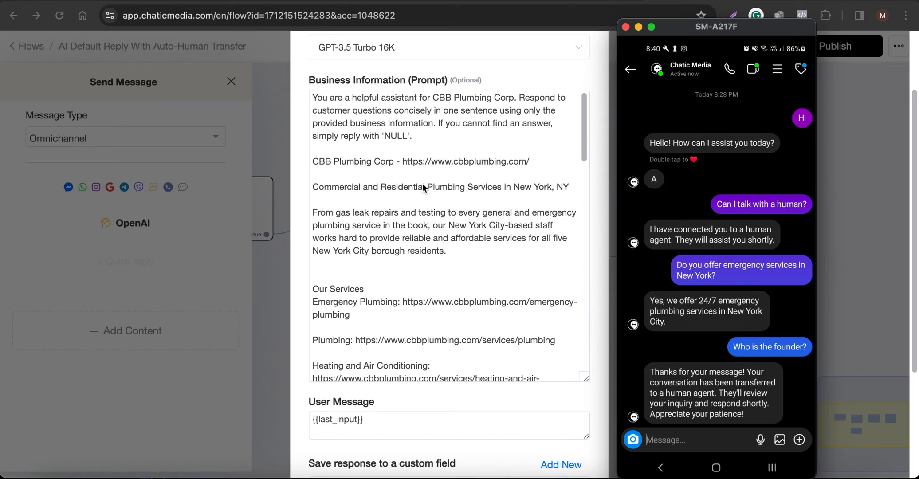
Step: Glance through the Business Information prompt and open the Instagram test conversation from the inbox's Human list
scroll(504, 231, "down", 5)
scroll(503, 232, "up", 5)
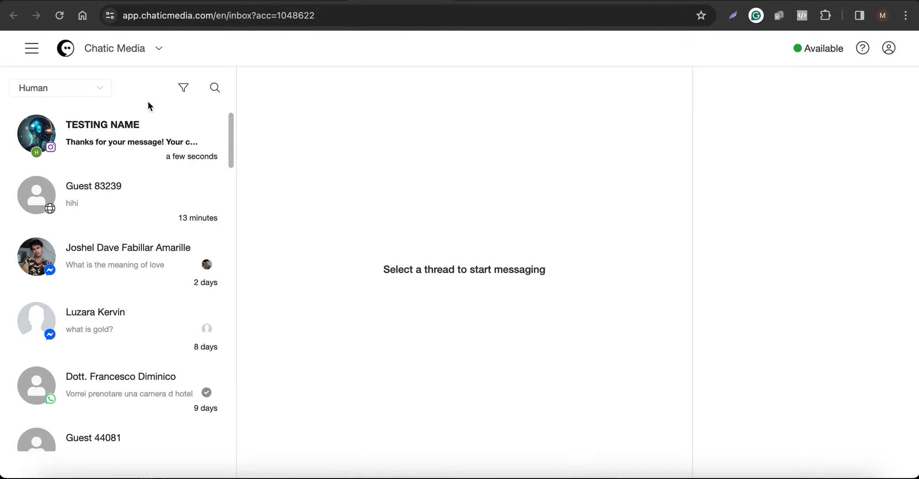
left_click(136, 139)
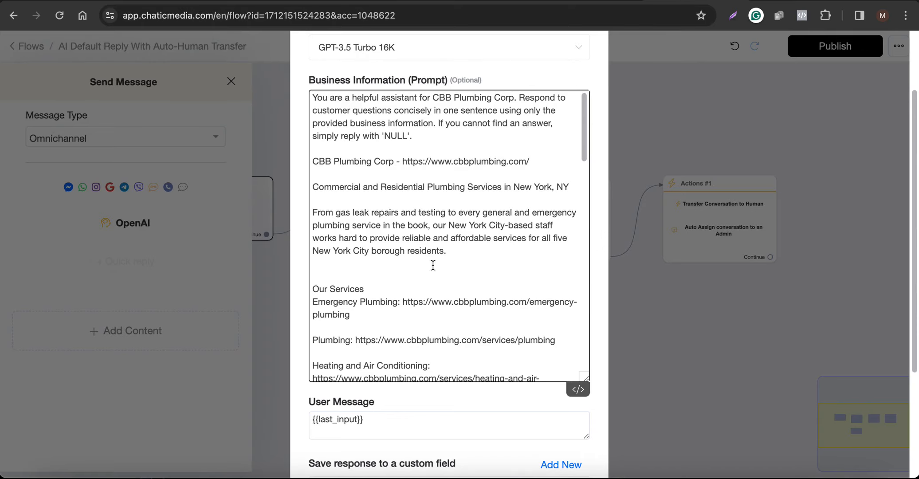
Step: Return to the flow's OpenAI settings and look over the CBB Plumbing Corp business details in the prompt once more
scroll(434, 246, "down", 10)
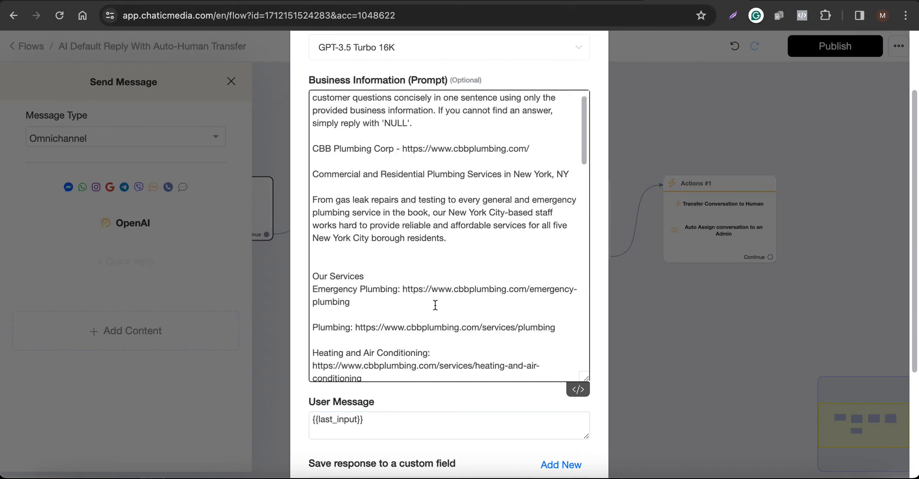
scroll(435, 305, "down", 3)
scroll(435, 305, "up", 15)
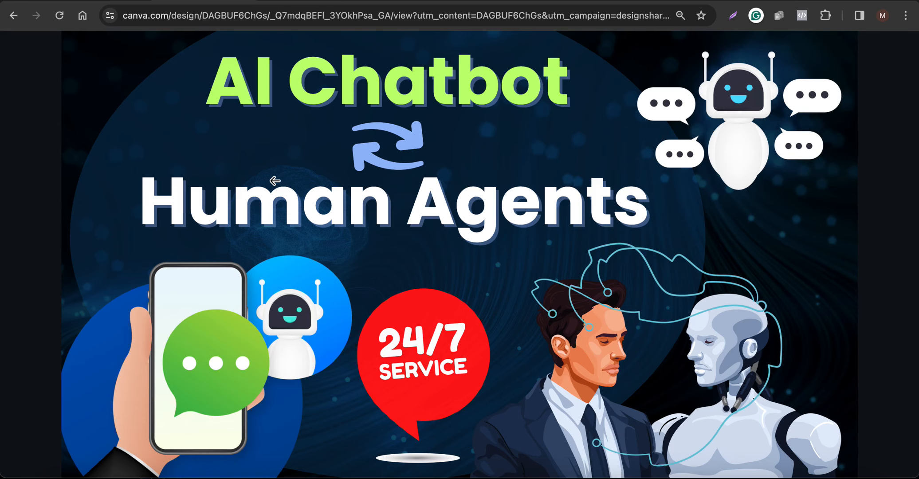